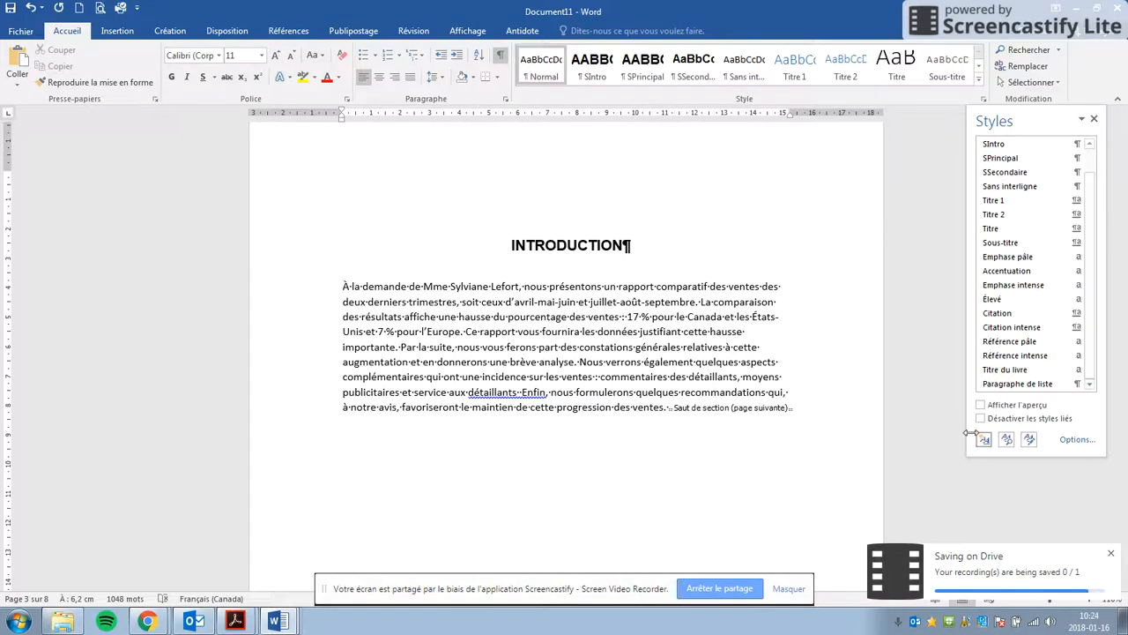
Create a new paragraph style named SCorps de texte in Times New Roman, 12 pt, with justified alignment
left_click(986, 440)
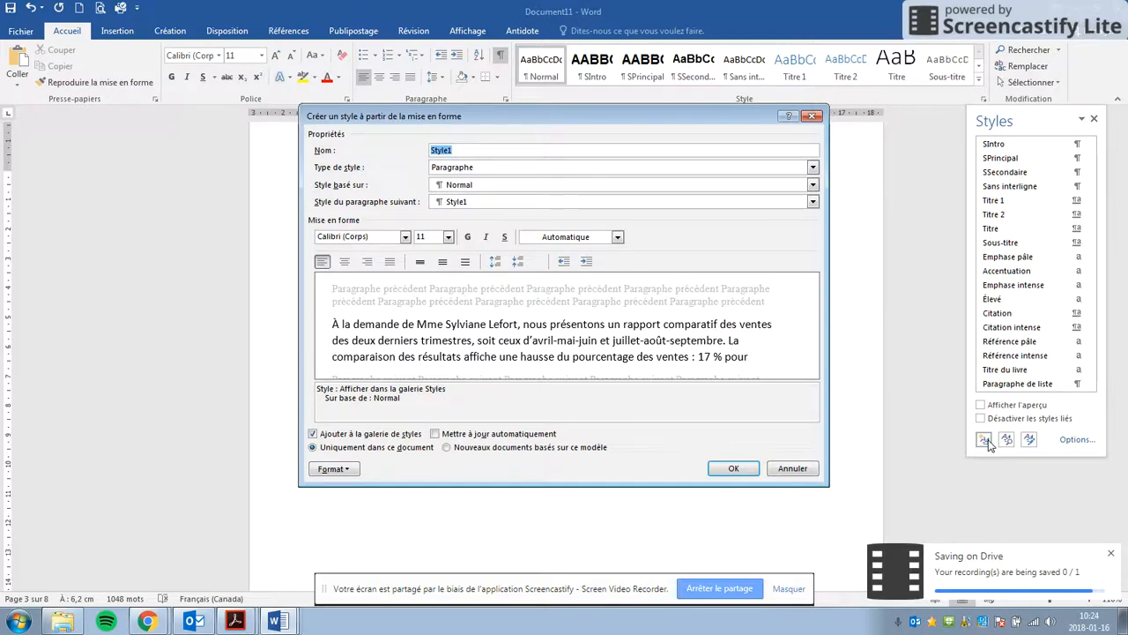
type("SCorps de texte")
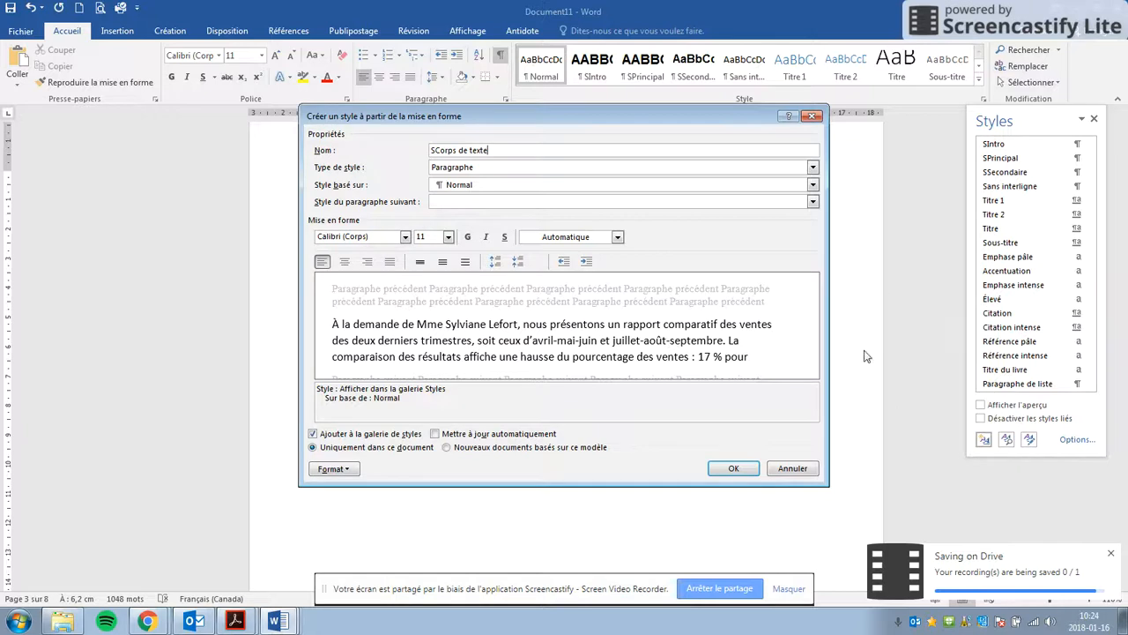
left_click(405, 236)
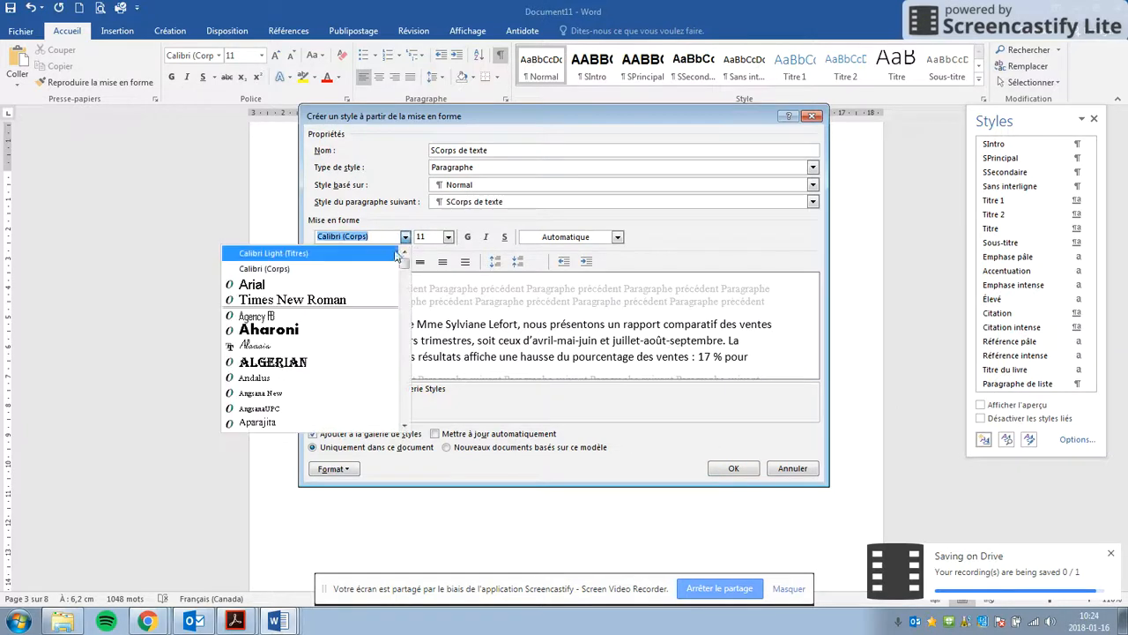
left_click(326, 299)
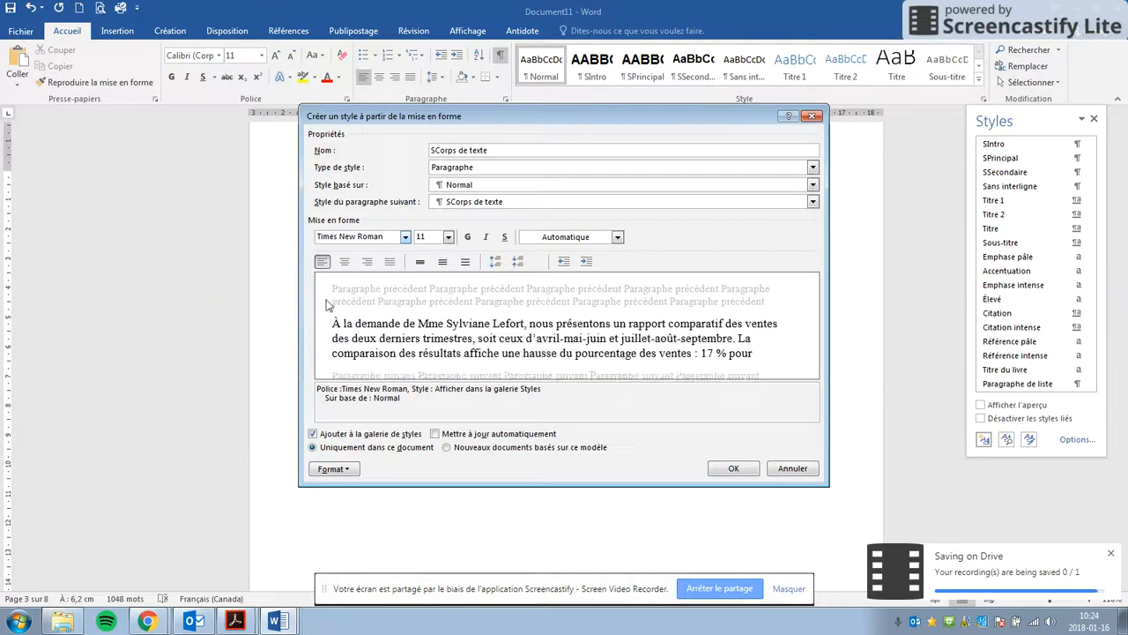
left_click(448, 236)
left_click(431, 288)
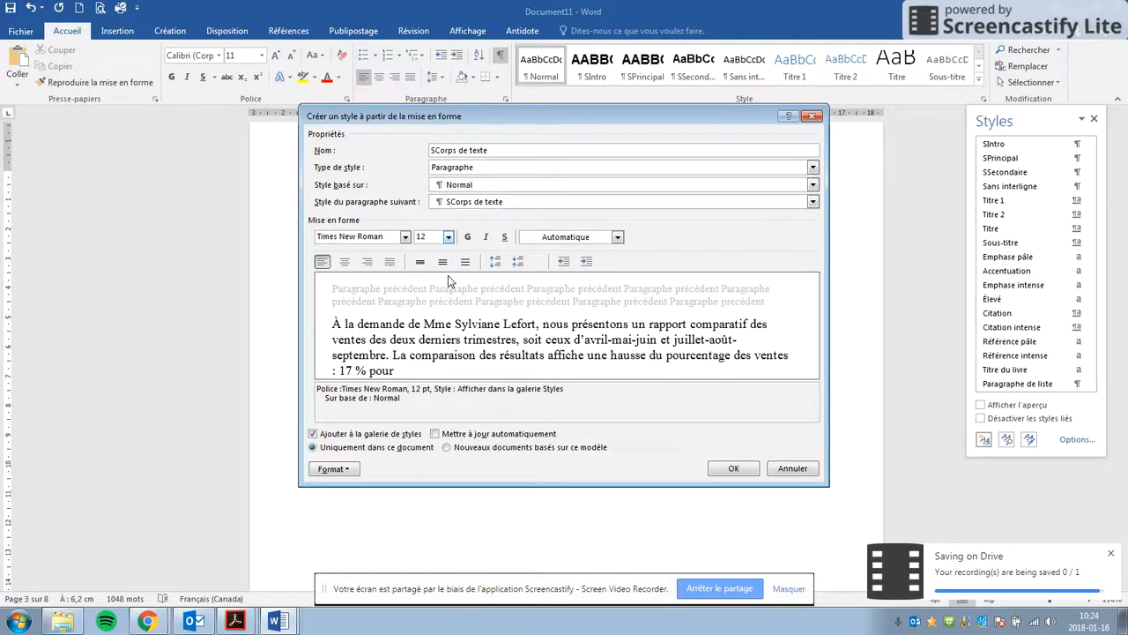
left_click(388, 265)
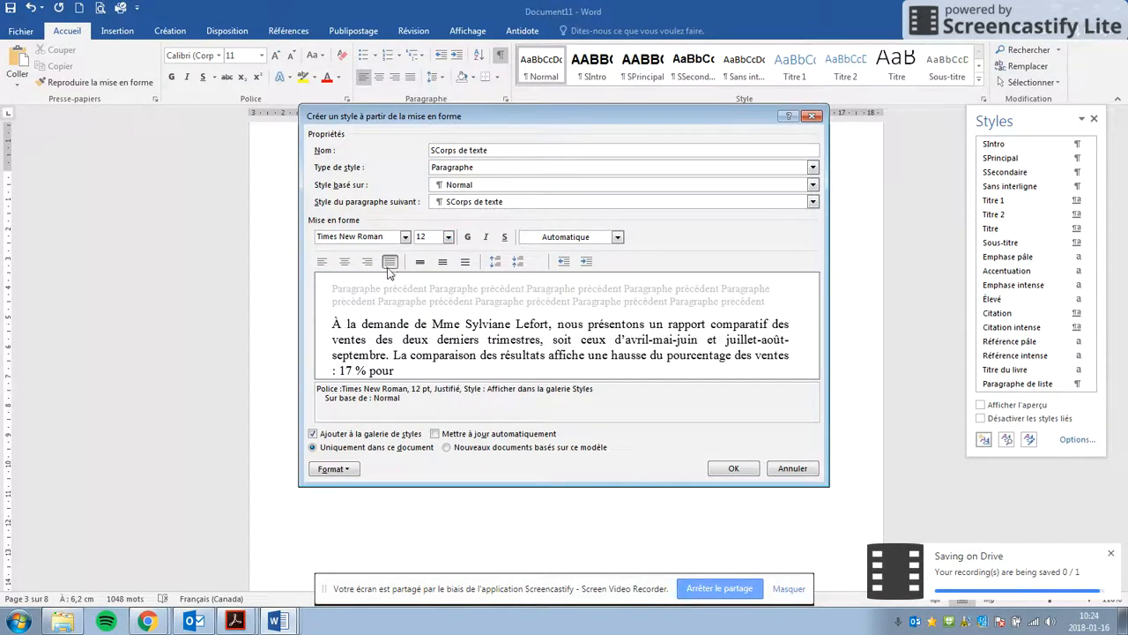
Set the new style's paragraph spacing to 6 pt before and 6 pt after
left_click(352, 468)
left_click(310, 344)
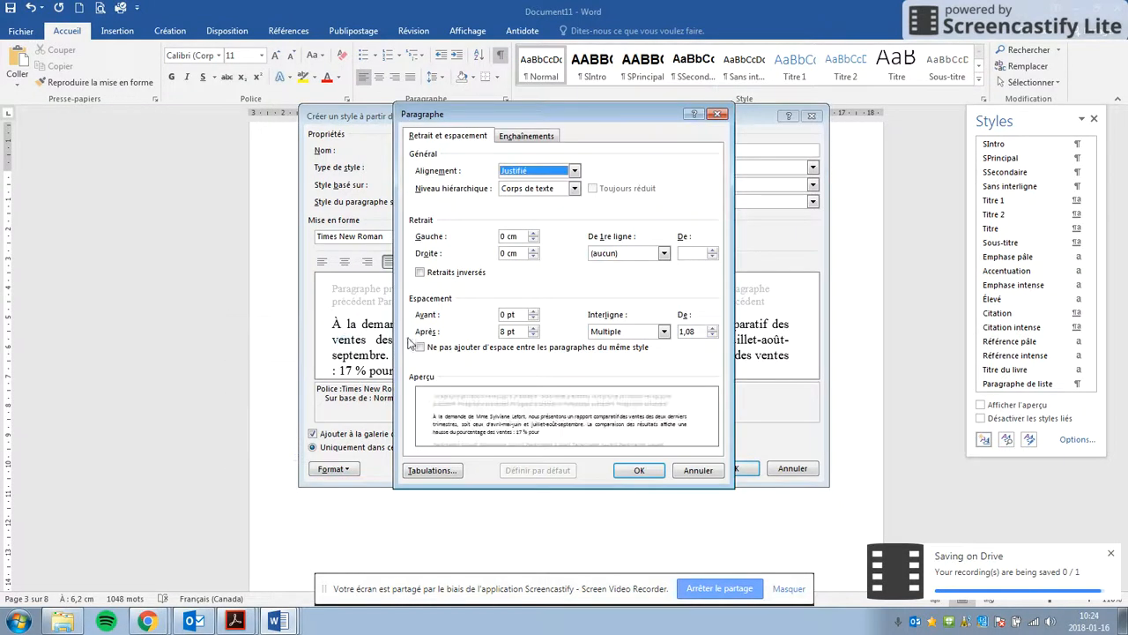
left_click(532, 311)
left_click(533, 334)
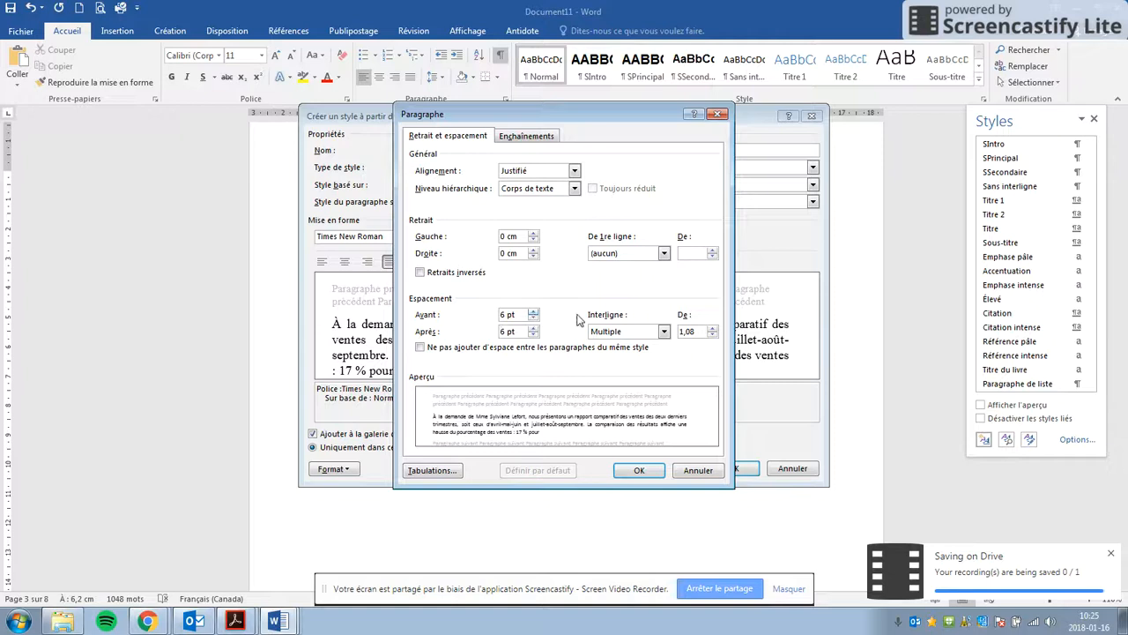
Give the new style a first-line indent of 1,27 cm and 1,5 line spacing, and finish creating it
left_click(665, 256)
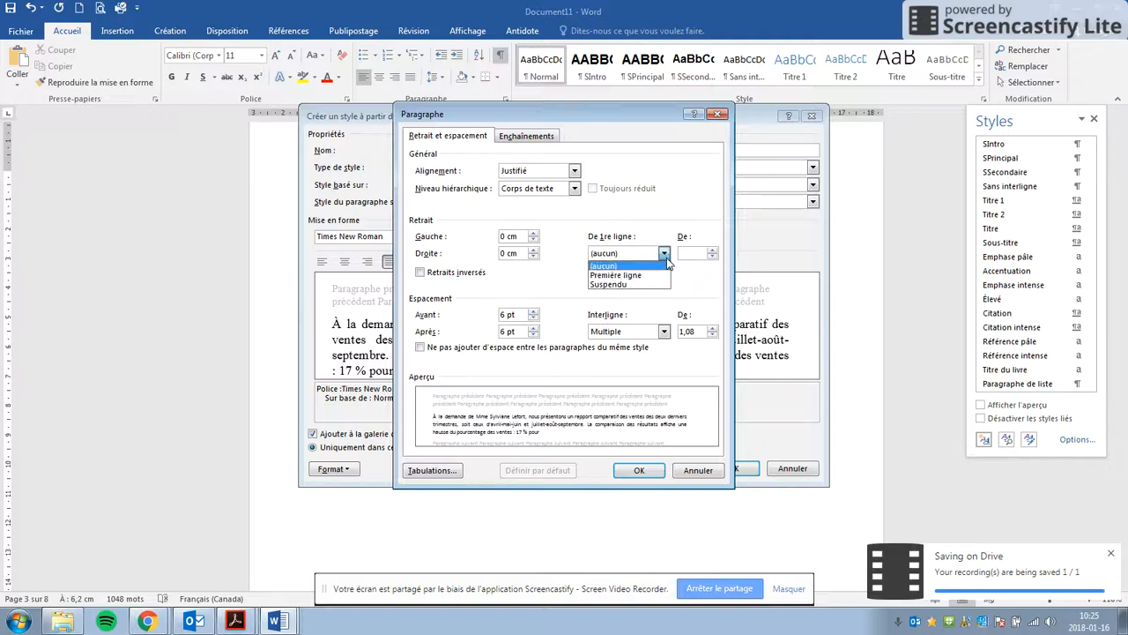
left_click(616, 275)
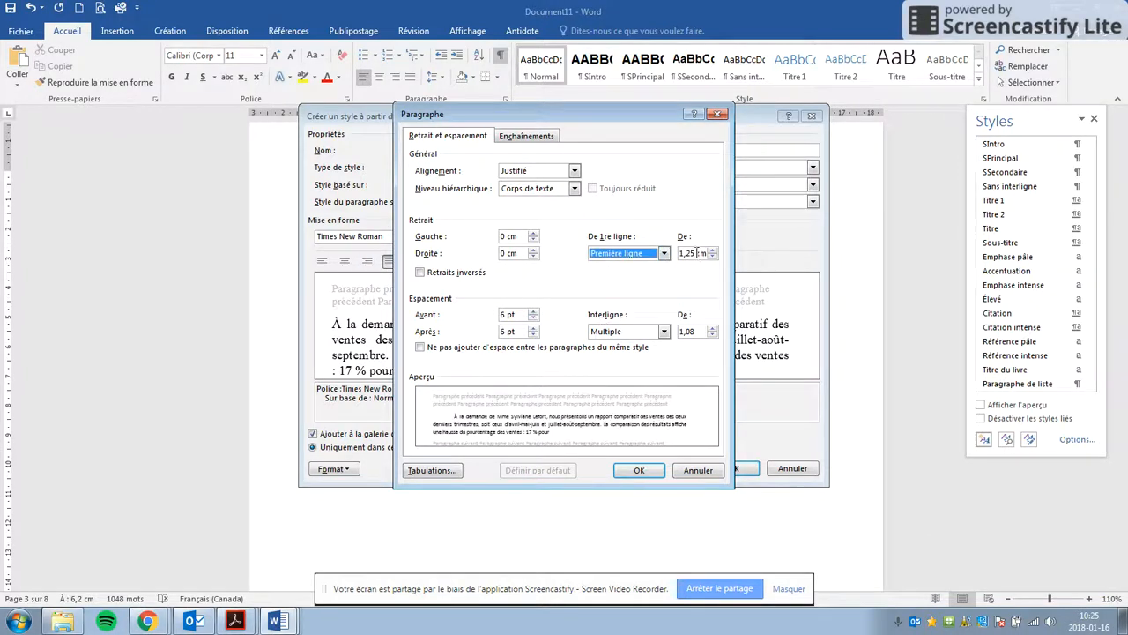
left_click(698, 254)
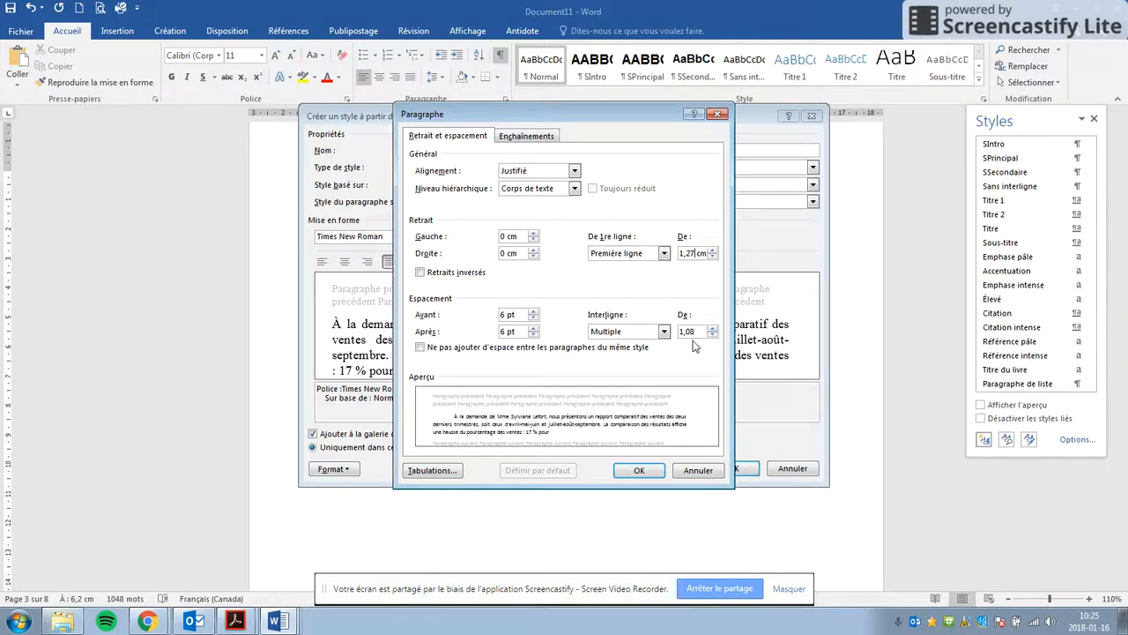
left_click(664, 331)
left_click(635, 357)
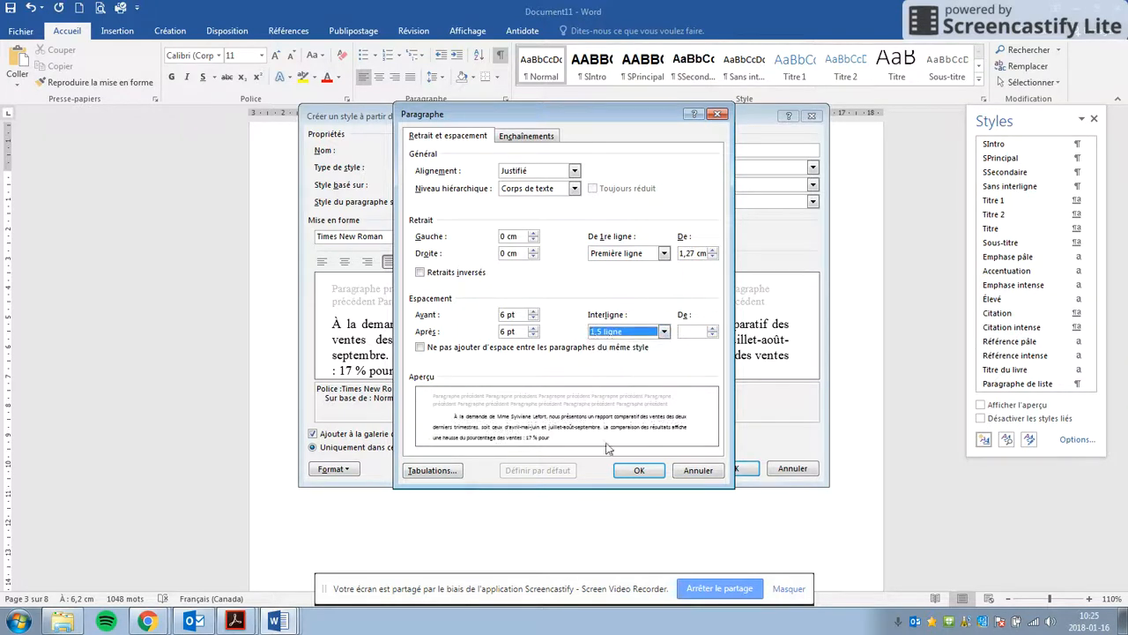
left_click(630, 473)
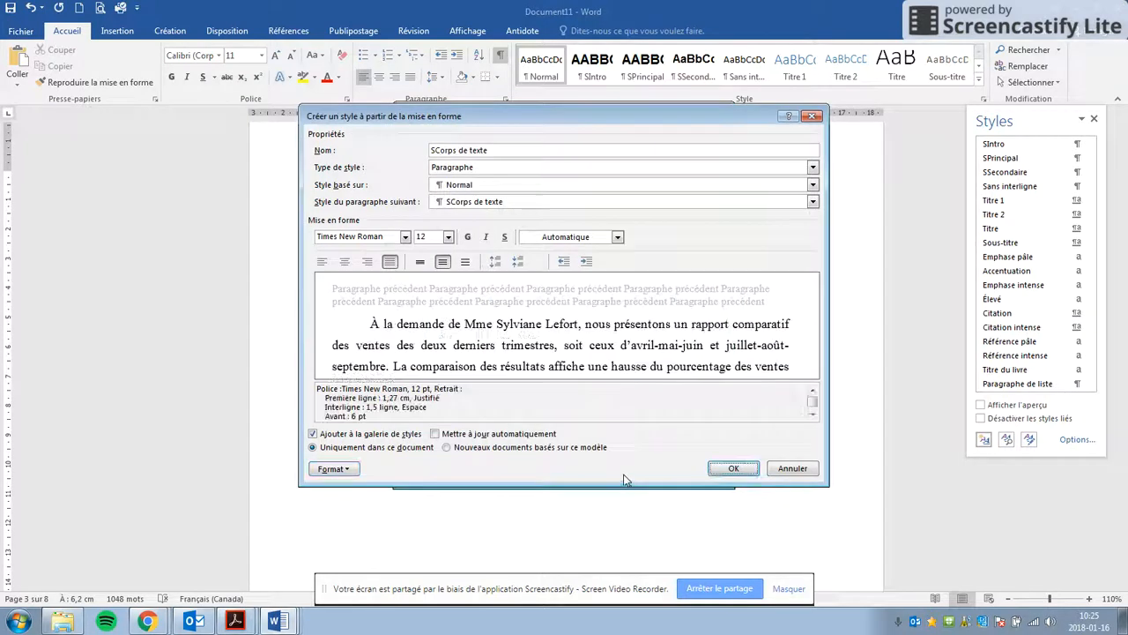
left_click(735, 468)
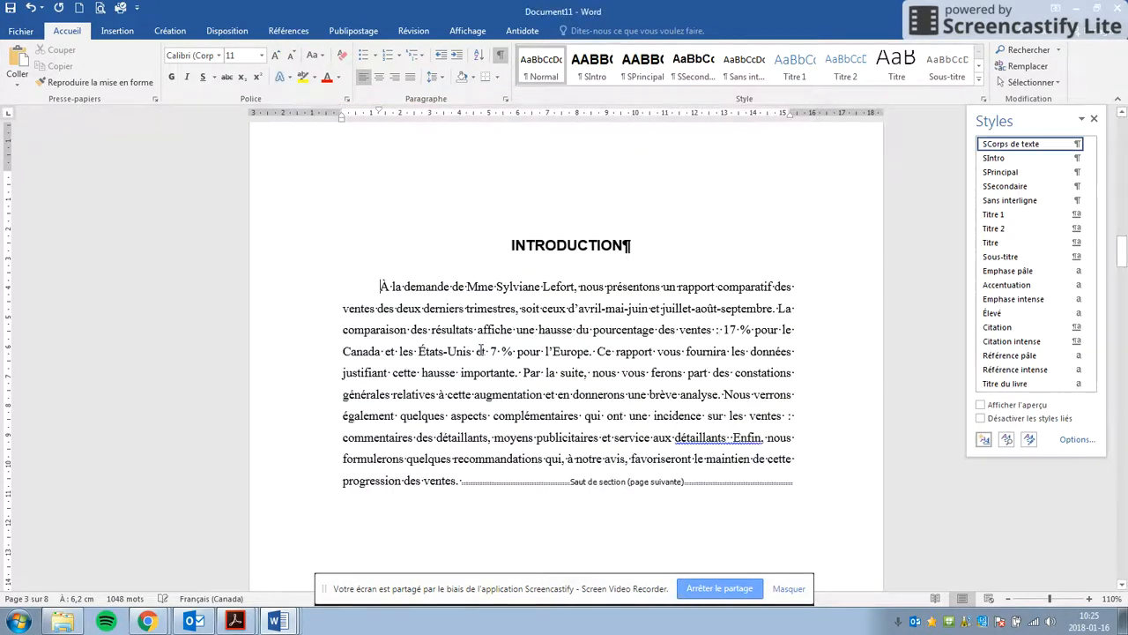
Apply the SCorps de texte style to both paragraphs under the CONSTATATIONS GÉNÉRALES heading
scroll(384, 389, "down", 10)
scroll(384, 389, "down", 4)
left_click_drag(291, 185, 307, 294)
left_click_drag(326, 415, 313, 230)
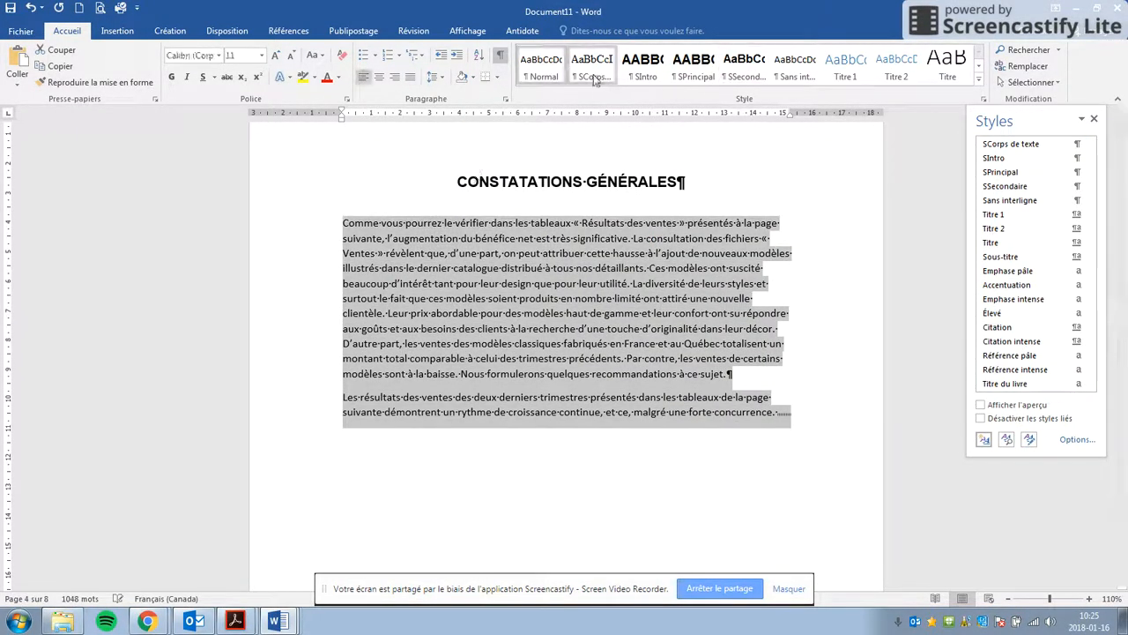
left_click(591, 66)
Apply SCorps de texte to the paragraph beginning "Ces résultats encourageants" and to all the text under Analyse des résultats
scroll(424, 408, "down", 5)
scroll(424, 408, "down", 5)
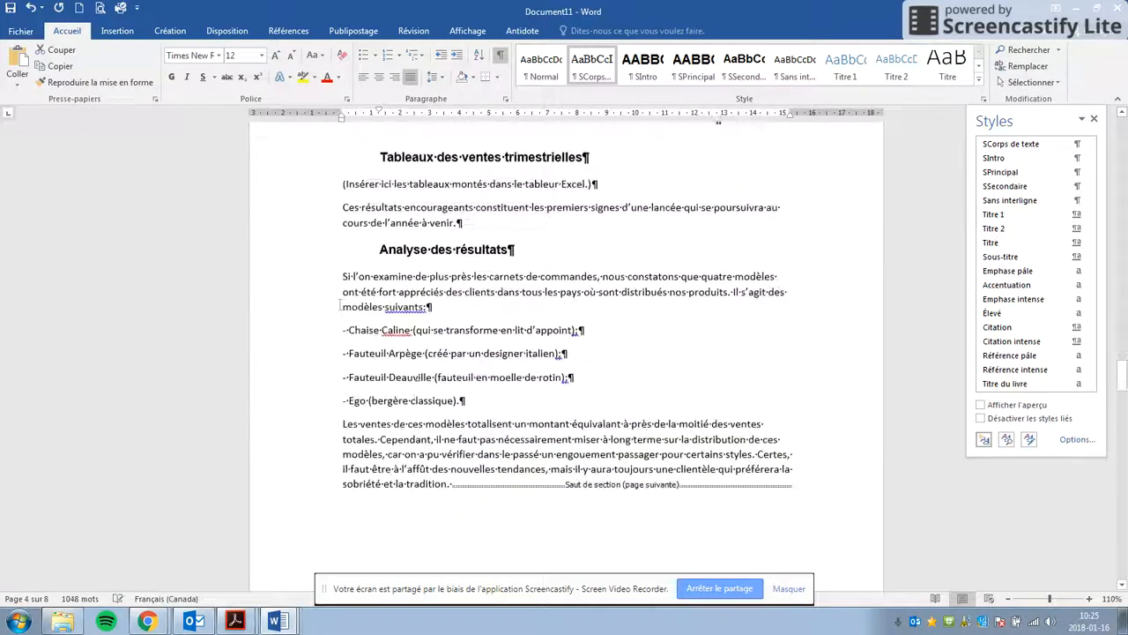
left_click(311, 226)
double_click(299, 228)
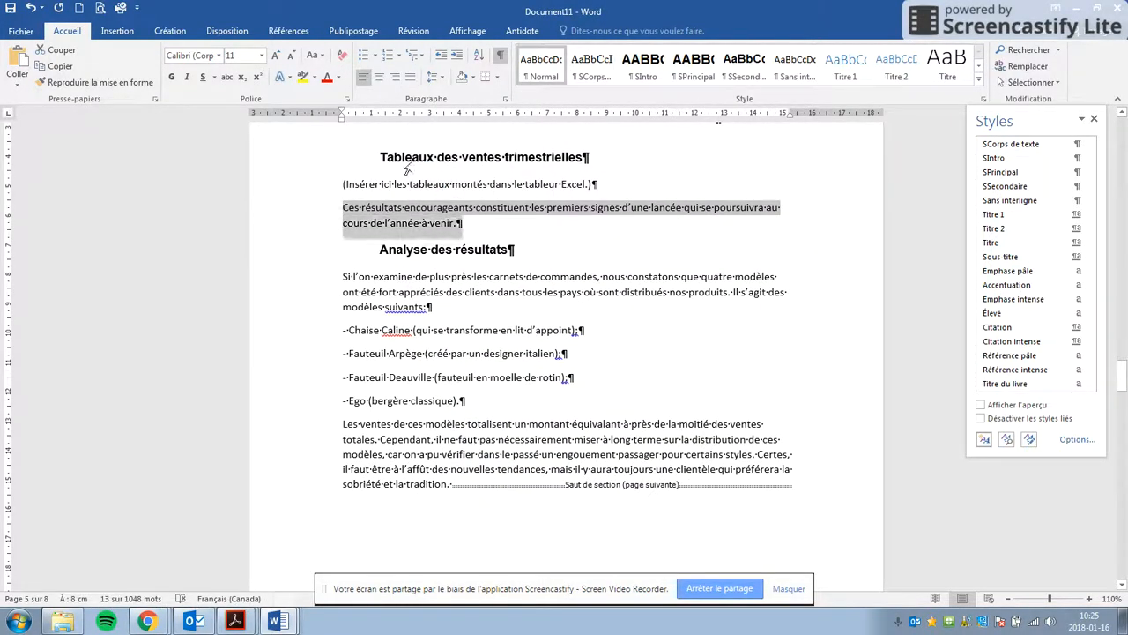
key("ctrl+y")
left_click_drag(310, 291, 349, 500)
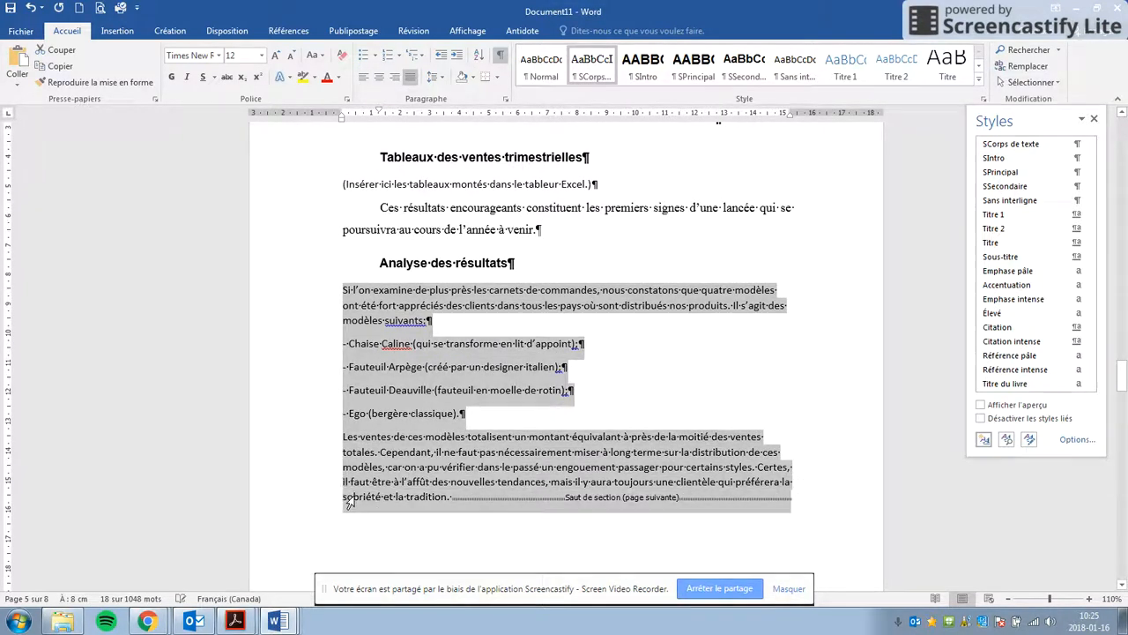
left_click(603, 68)
Apply SCorps de texte to the paragraph under Commentaires des détaillants in the ASPECTS COMPLÉMENTAIRES section
scroll(548, 319, "down", 10)
scroll(392, 466, "down", 6)
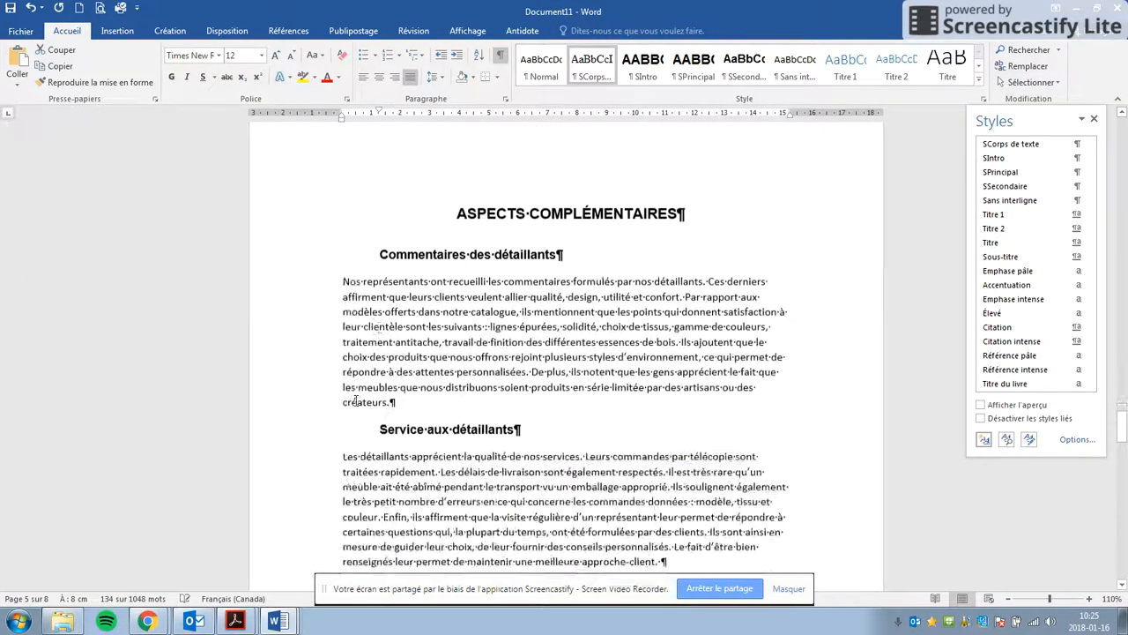
left_click_drag(304, 291, 320, 385)
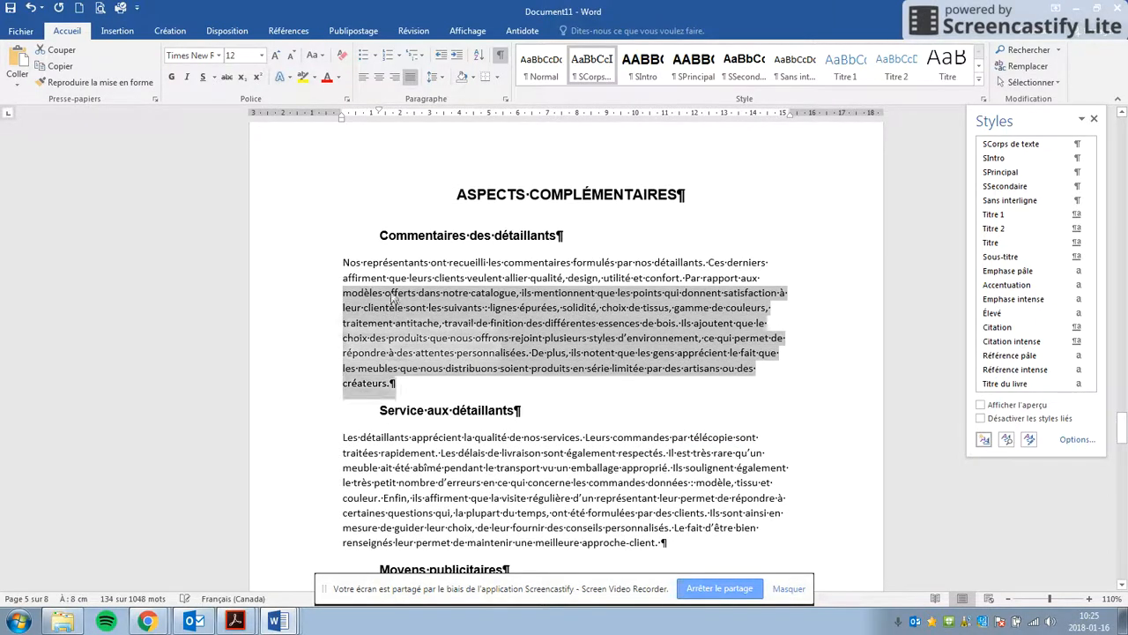
left_click(605, 65)
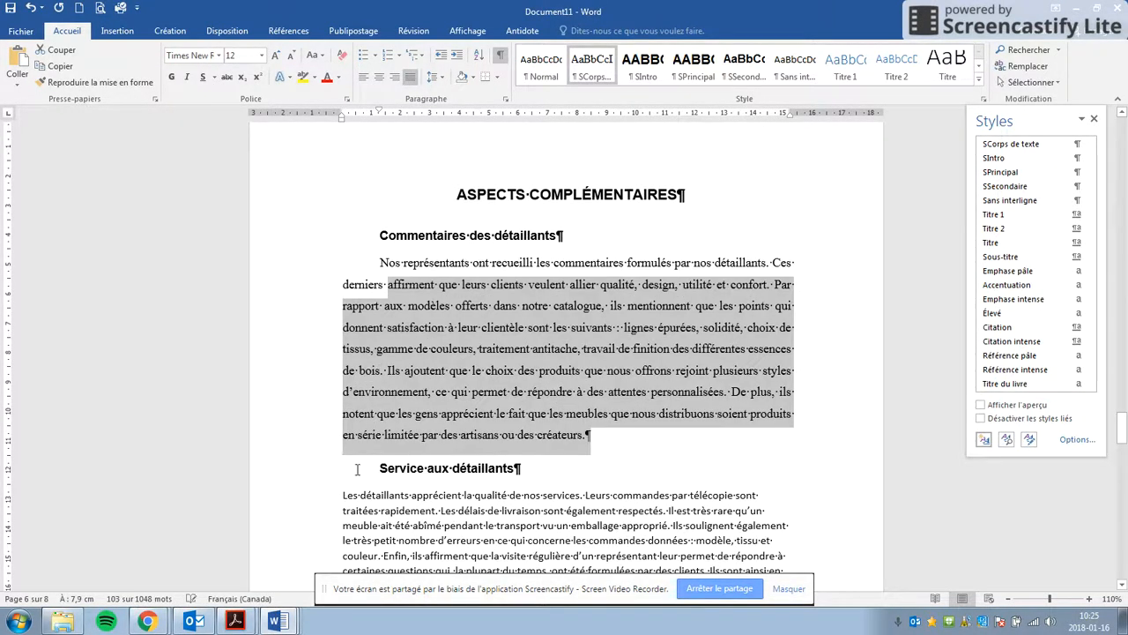
Apply SCorps de texte to the paragraphs under Service aux détaillants and Moyens publicitaires
scroll(358, 469, "down", 6)
left_click(542, 237)
left_click(597, 81)
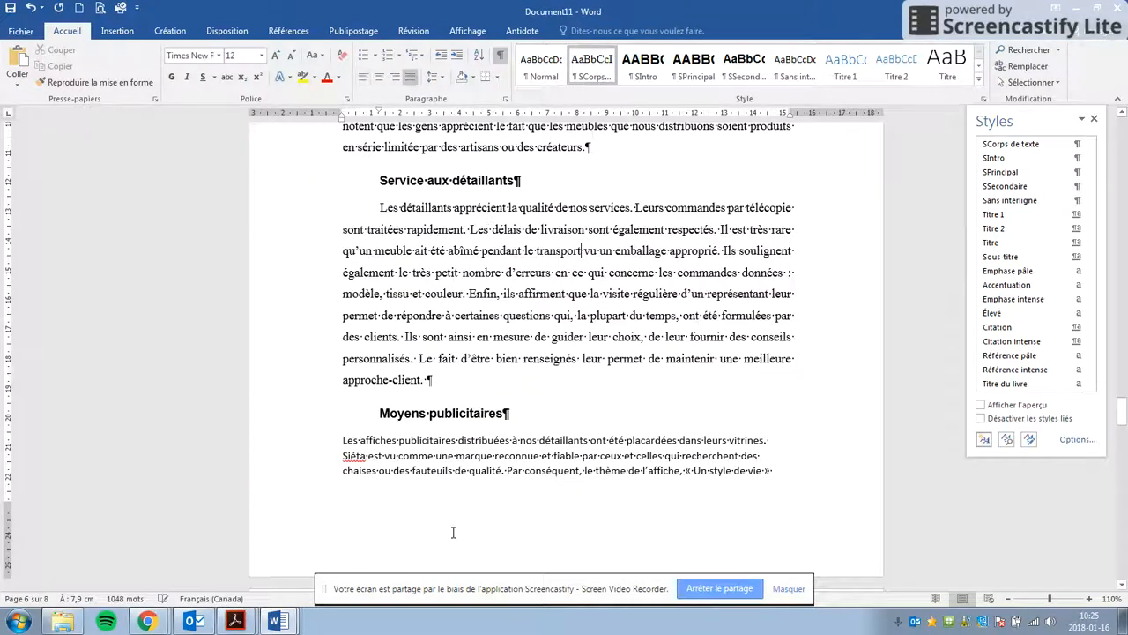
left_click(475, 448)
left_click(606, 75)
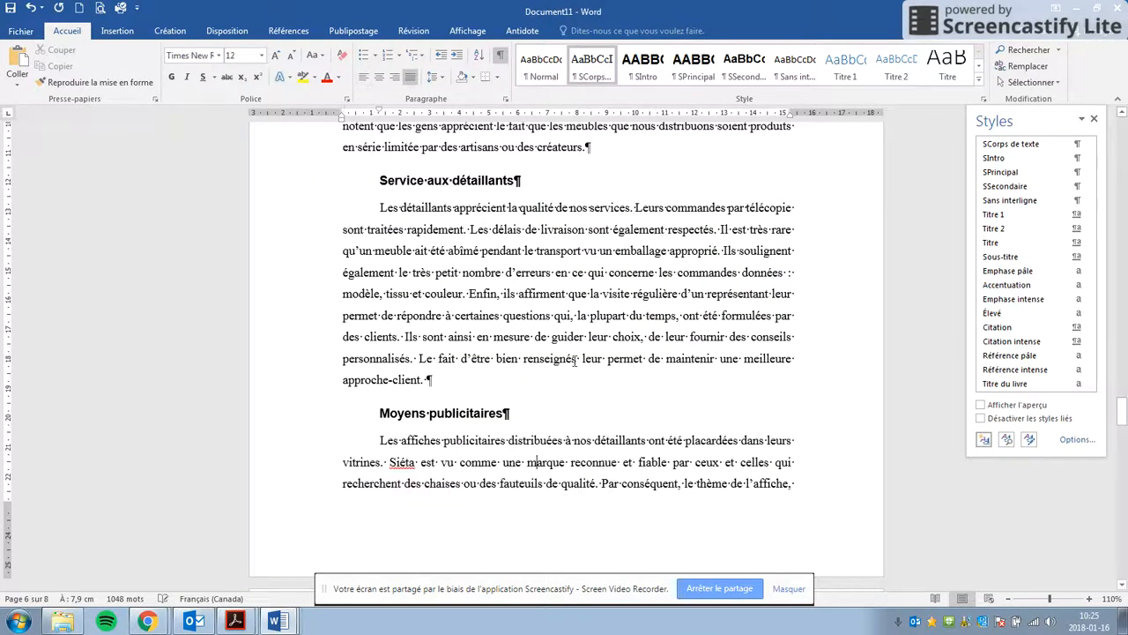
Apply SCorps de texte to the introductory paragraph and all the dashed suggestions under RECOMMANDATIONS
scroll(574, 362, "down", 4)
scroll(529, 352, "down", 15)
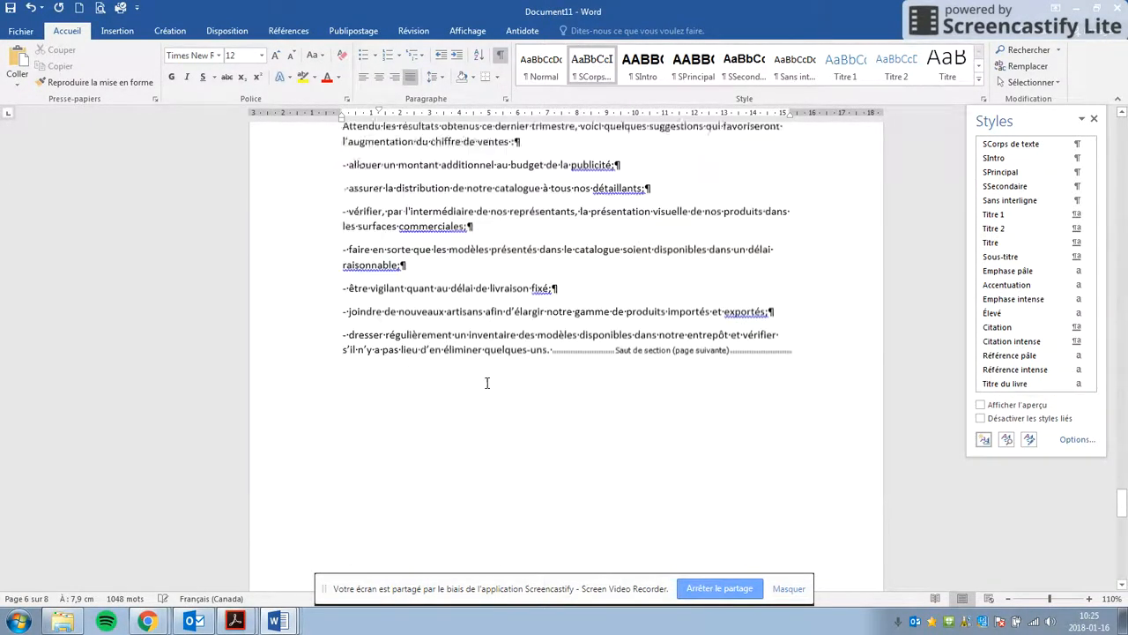
scroll(470, 352, "up", 4)
left_click(384, 322)
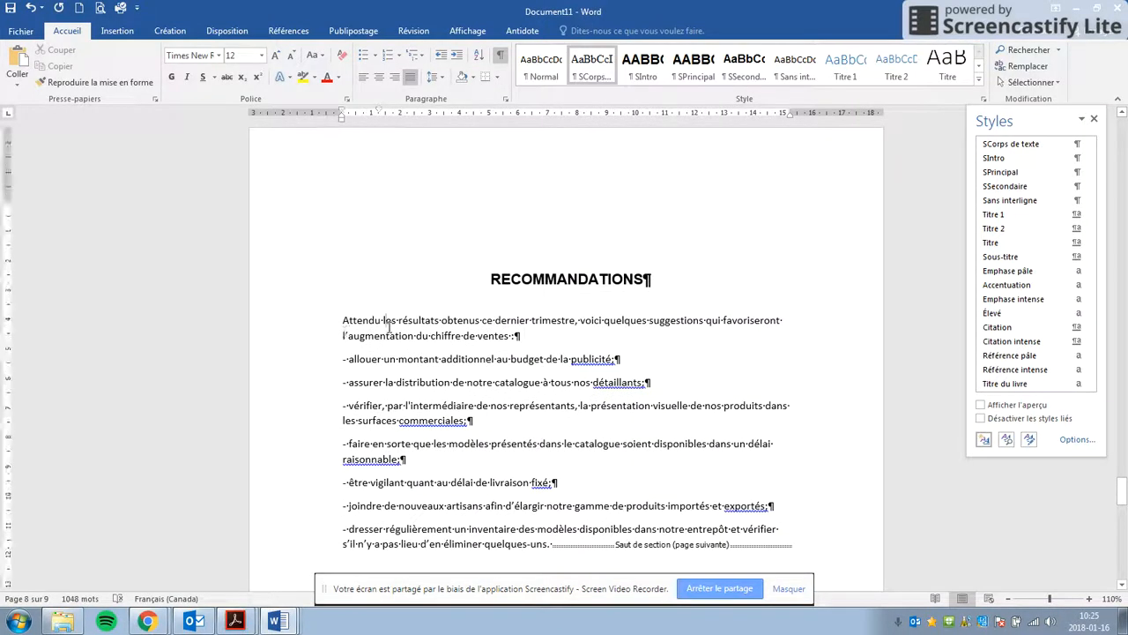
left_click_drag(294, 331, 320, 458)
scroll(320, 458, "down", 2)
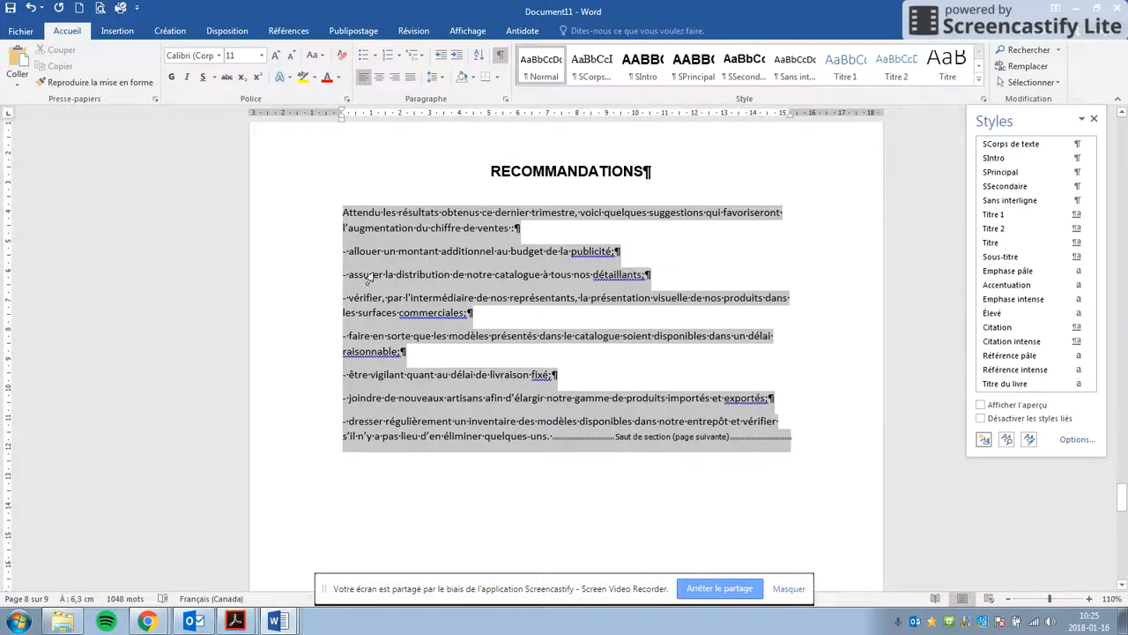
left_click(591, 66)
Apply SCorps de texte to the three body paragraphs of the CONCLUSION section
scroll(559, 320, "down", 10)
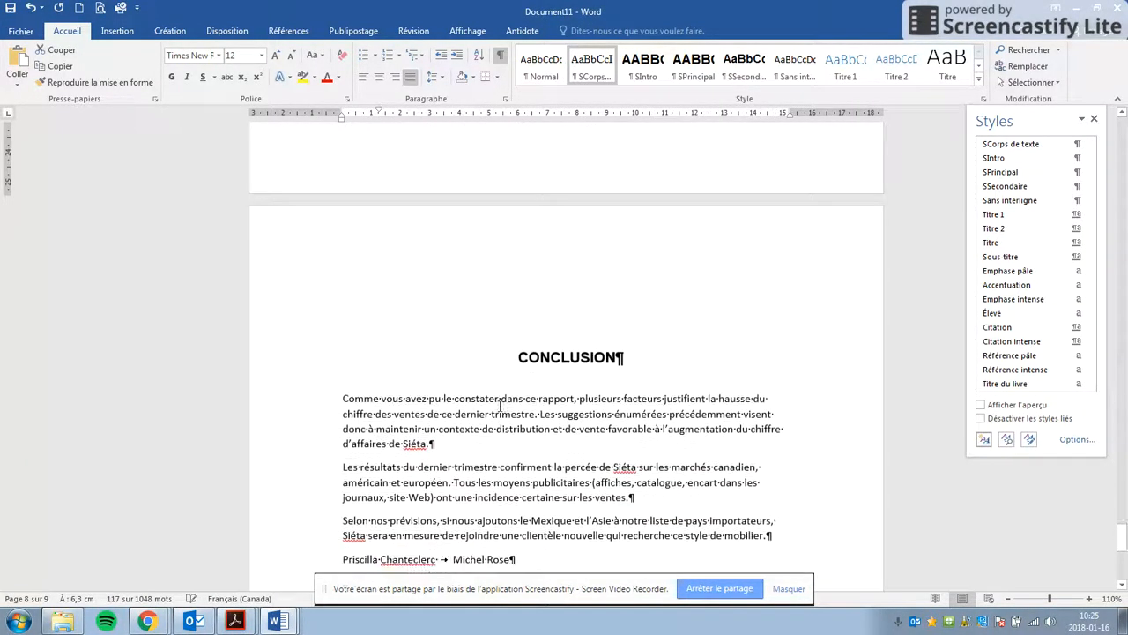
left_click(591, 66)
key("Down")
key("Down")
key("Down")
key("Down")
left_click(592, 66)
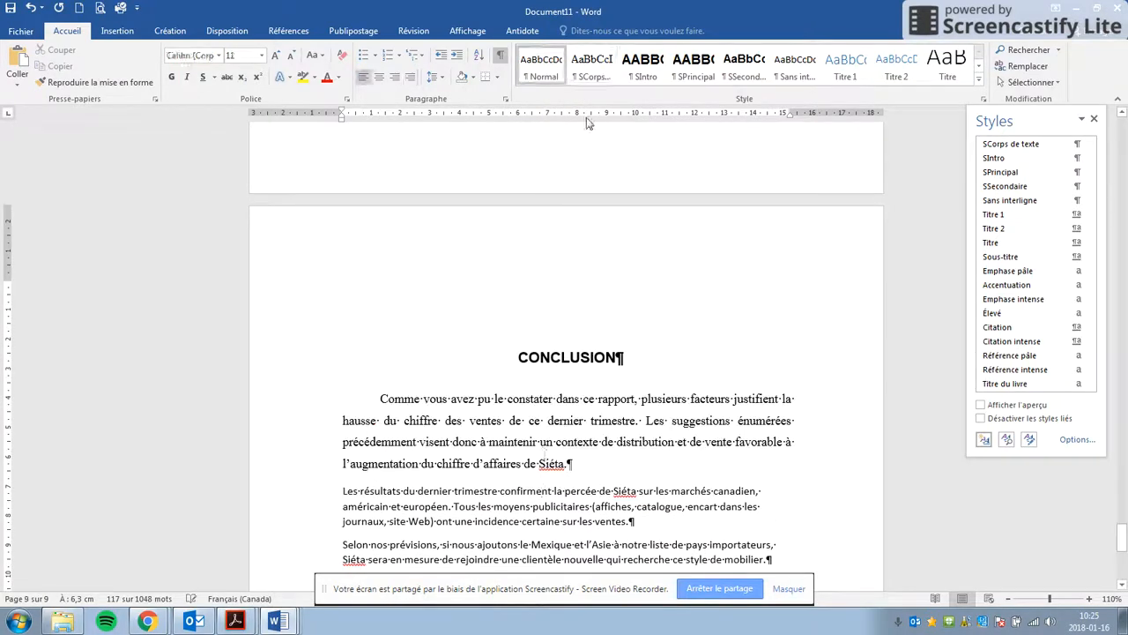
scroll(581, 265, "down", 5)
left_click(579, 417)
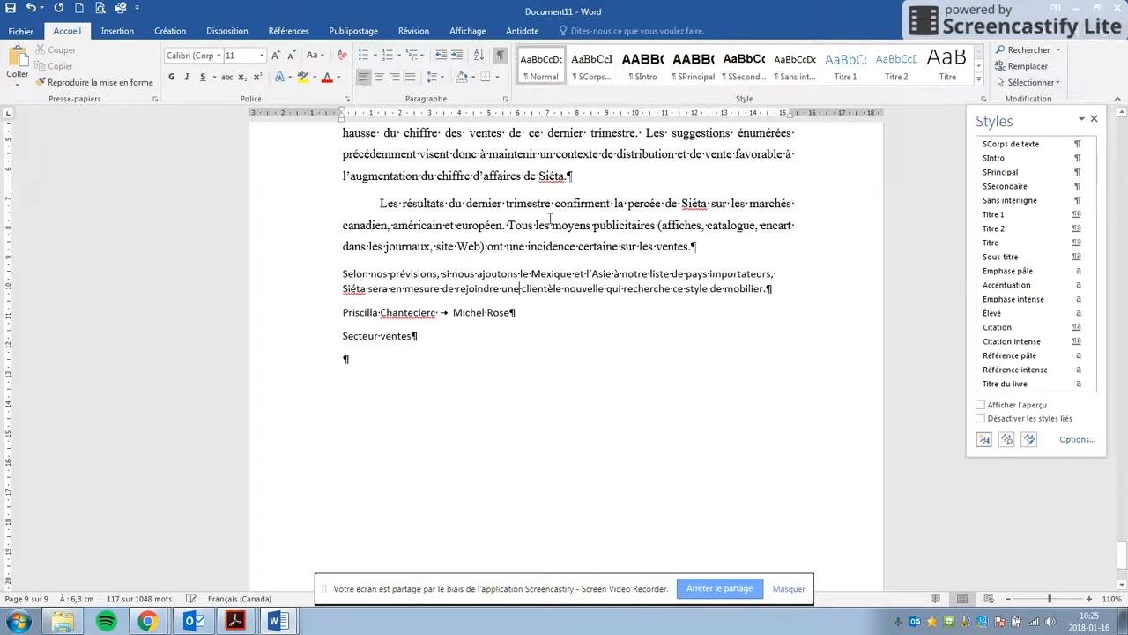
left_click(589, 72)
Apply SCorps de texte to the authors' signature line and the "Secteur ventes" line at the end of the document
left_click_drag(371, 342, 382, 366)
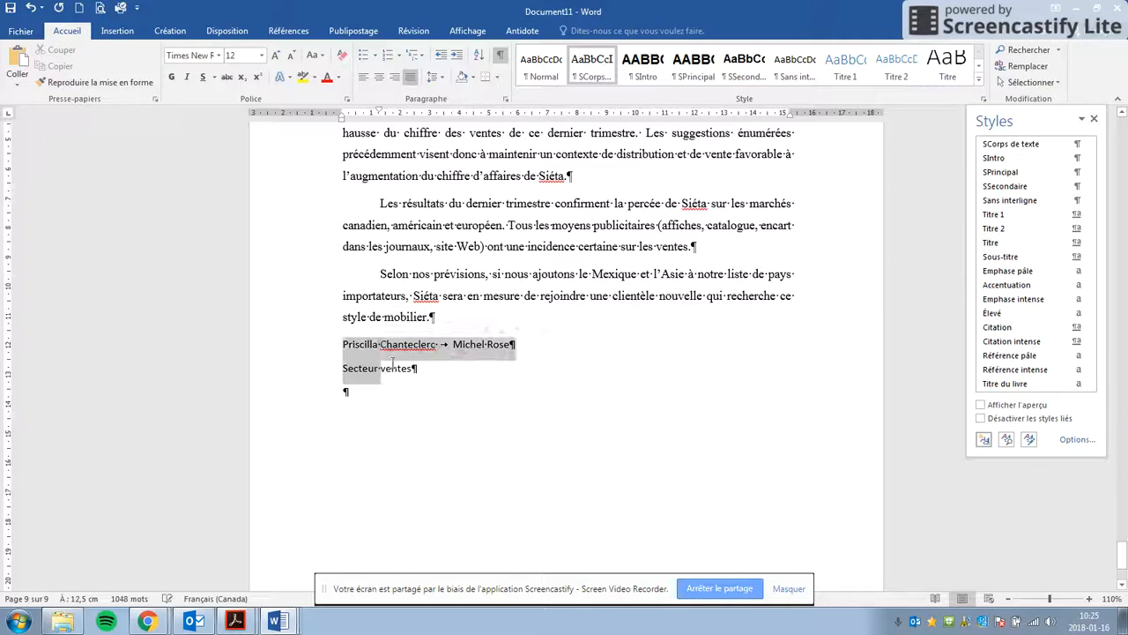
left_click(591, 69)
scroll(479, 506, "down", 3)
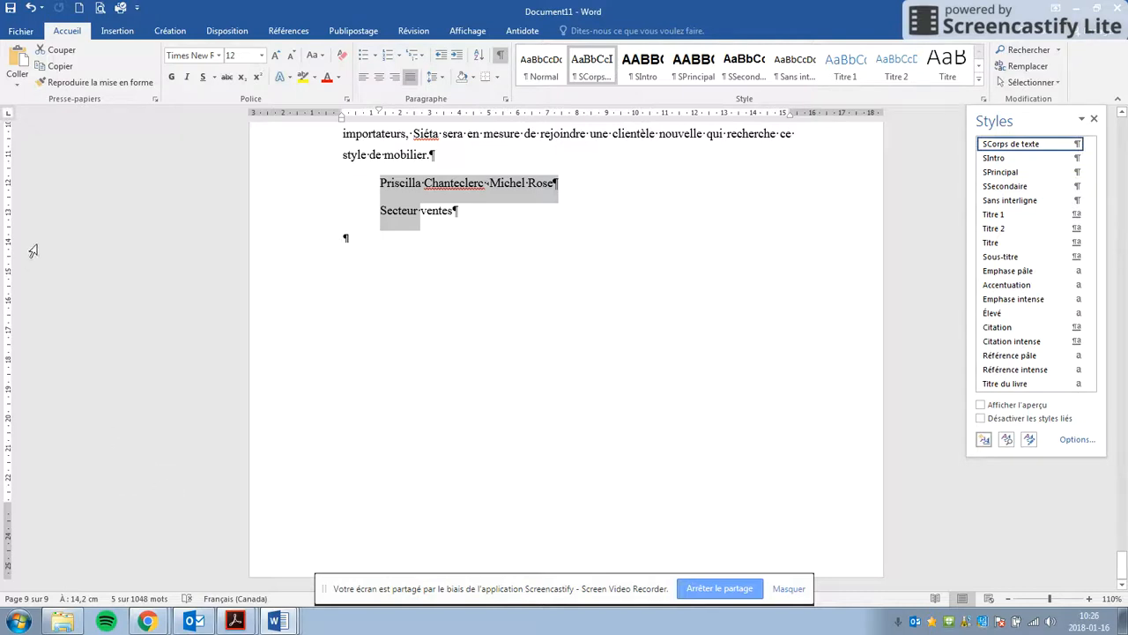
Save the document as a Word file named SIÉTA in the Bureau folder
left_click(21, 31)
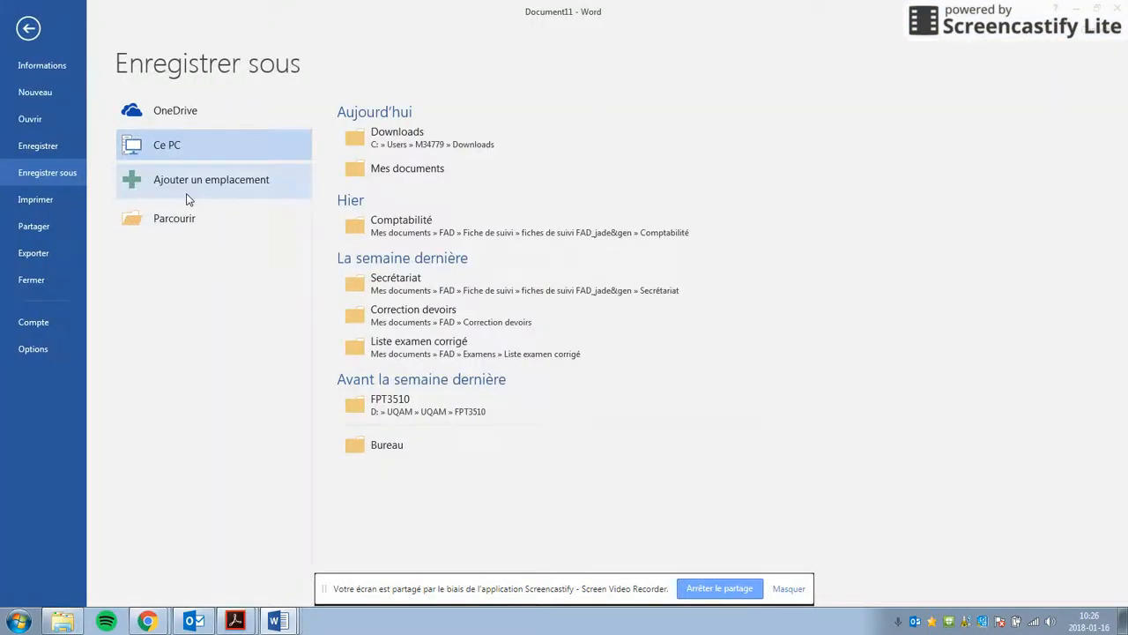
left_click(401, 447)
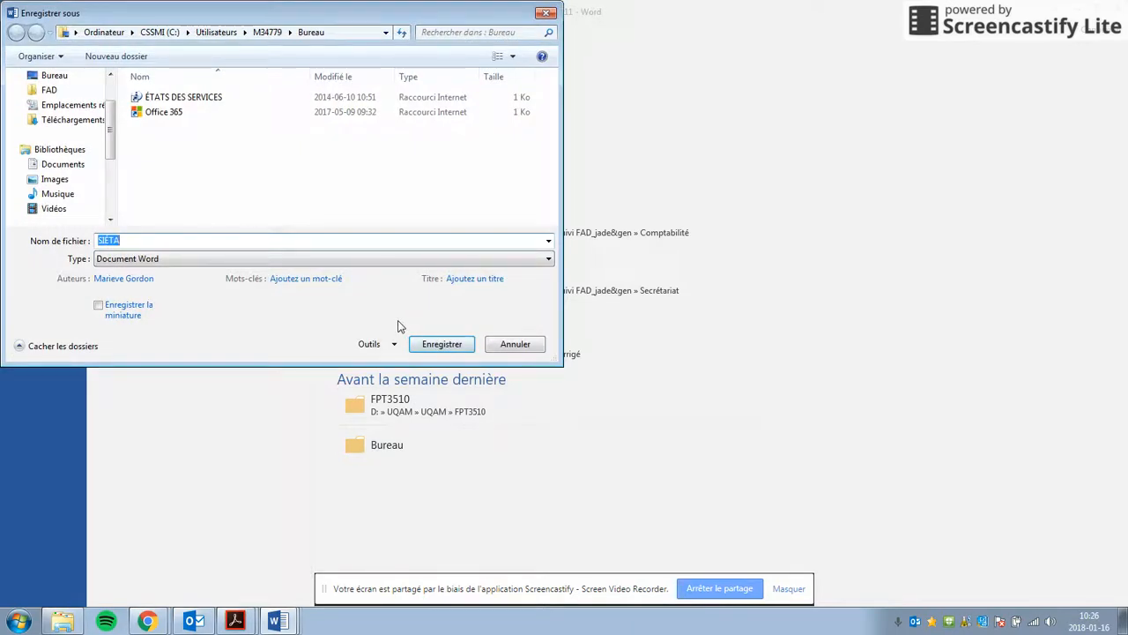
left_click(450, 345)
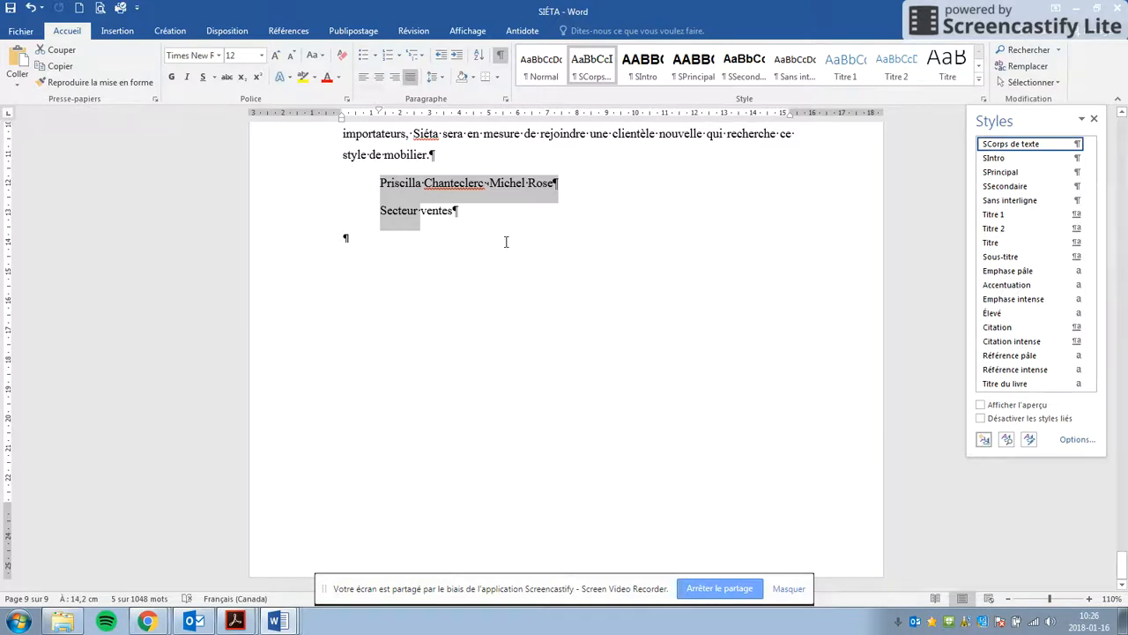
left_click(552, 391)
scroll(551, 392, "up", 20)
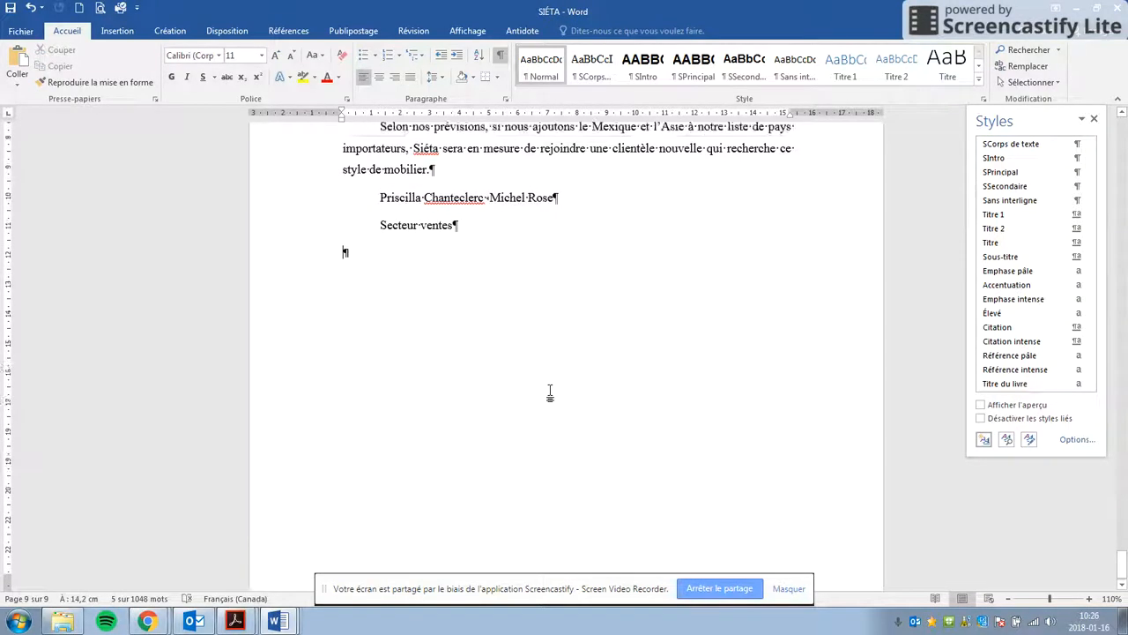
Look through the report's section pages from the conclusion back towards the introduction
scroll(550, 394, "up", 20)
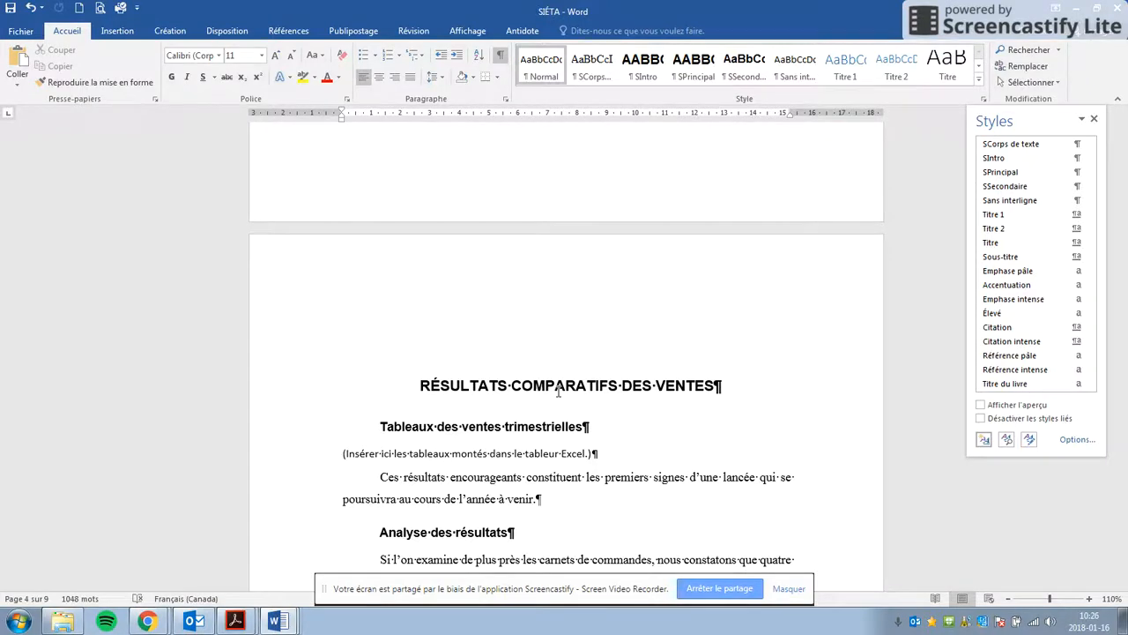
scroll(558, 392, "up", 10)
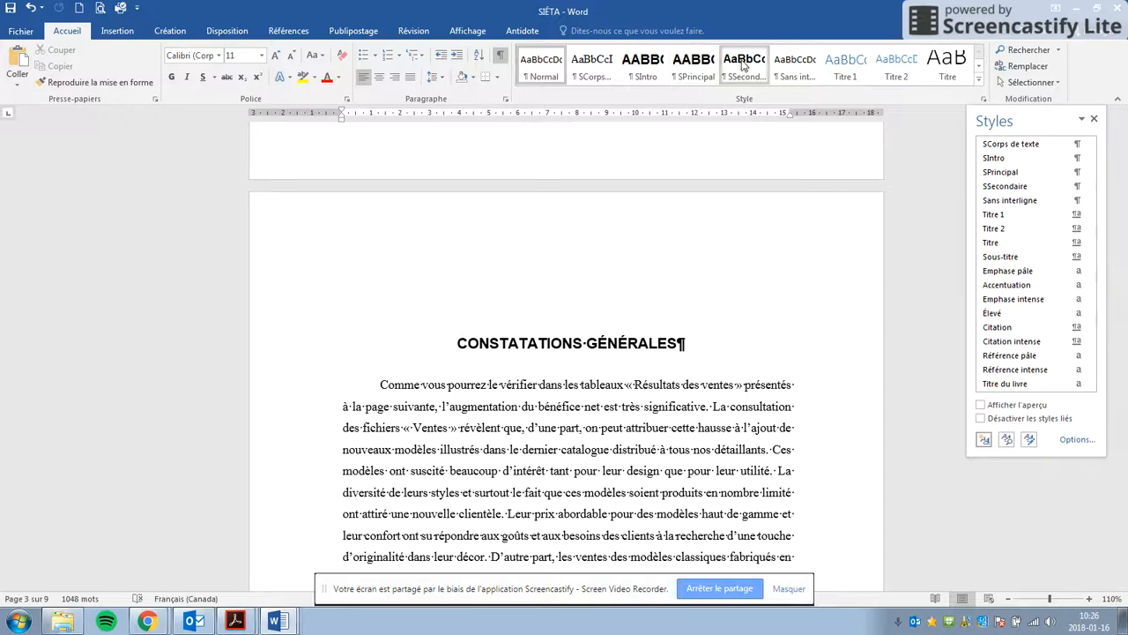
scroll(679, 437, "down", 3)
scroll(679, 437, "down", 6)
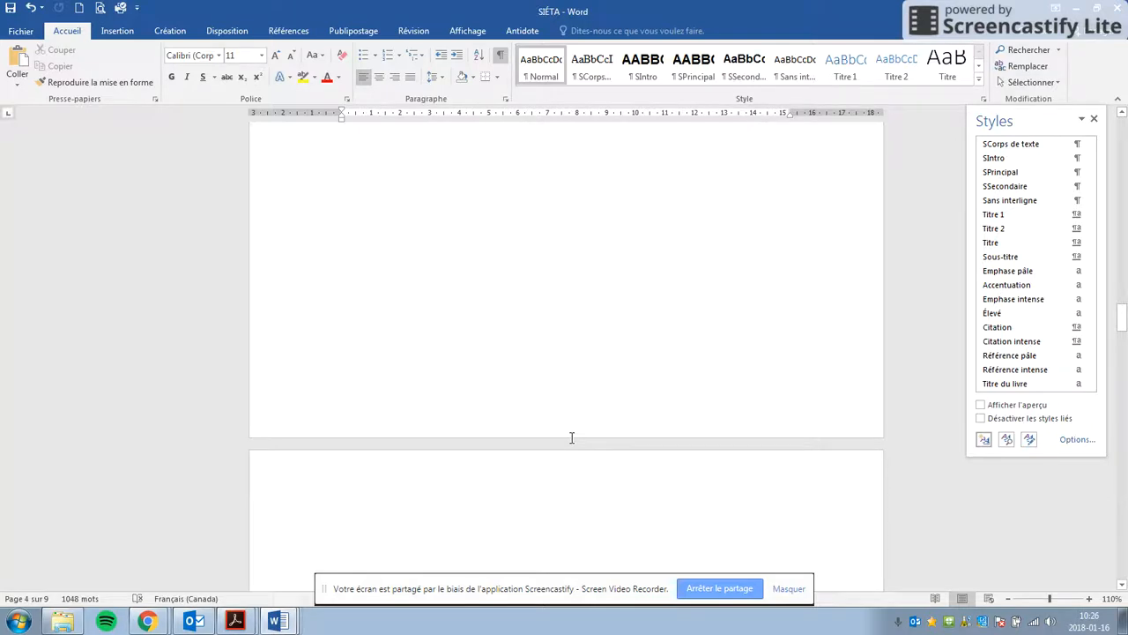
scroll(568, 441, "up", 10)
scroll(556, 479, "down", 7)
scroll(556, 478, "up", 2)
scroll(554, 427, "up", 20)
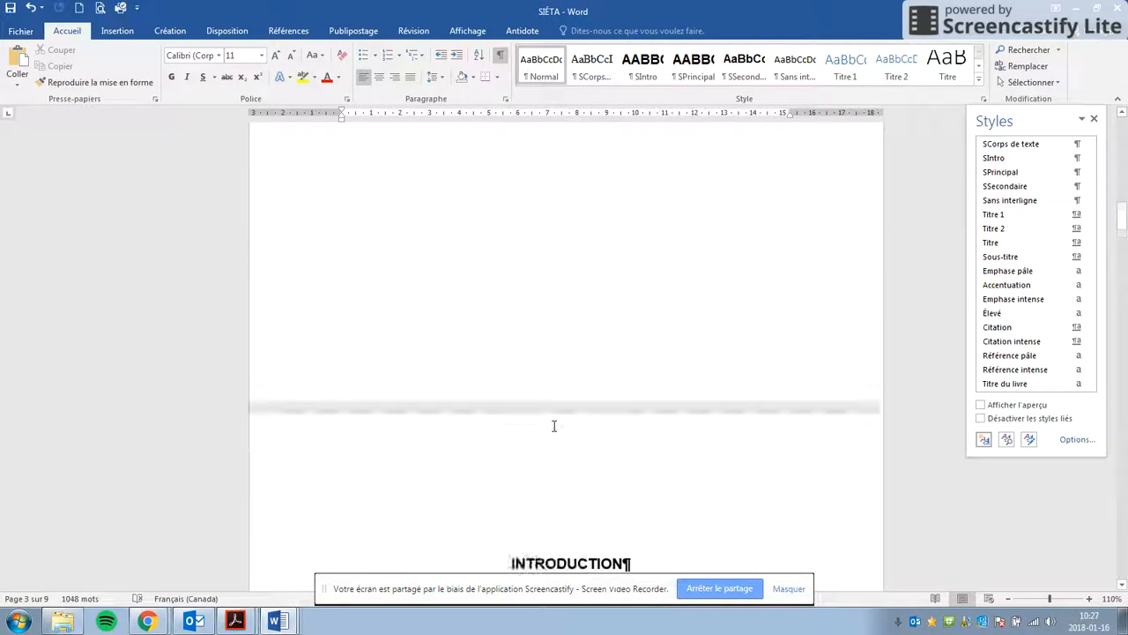
Open the Section 2 footer on the table of contents page and unlink it from the previous section
scroll(553, 428, "up", 15)
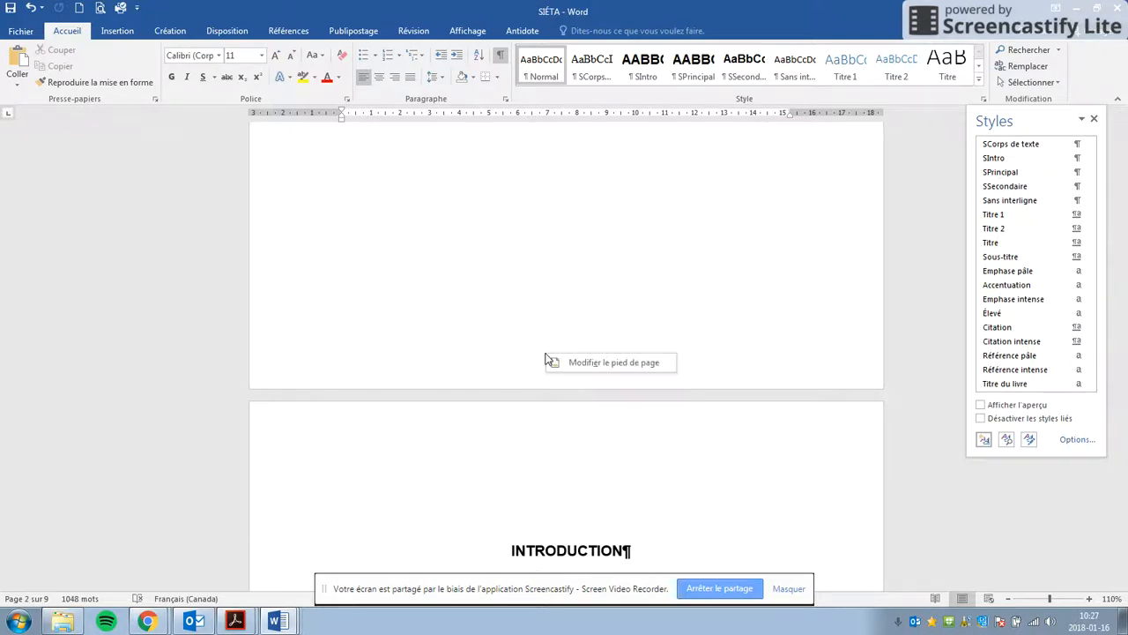
double_click(590, 364)
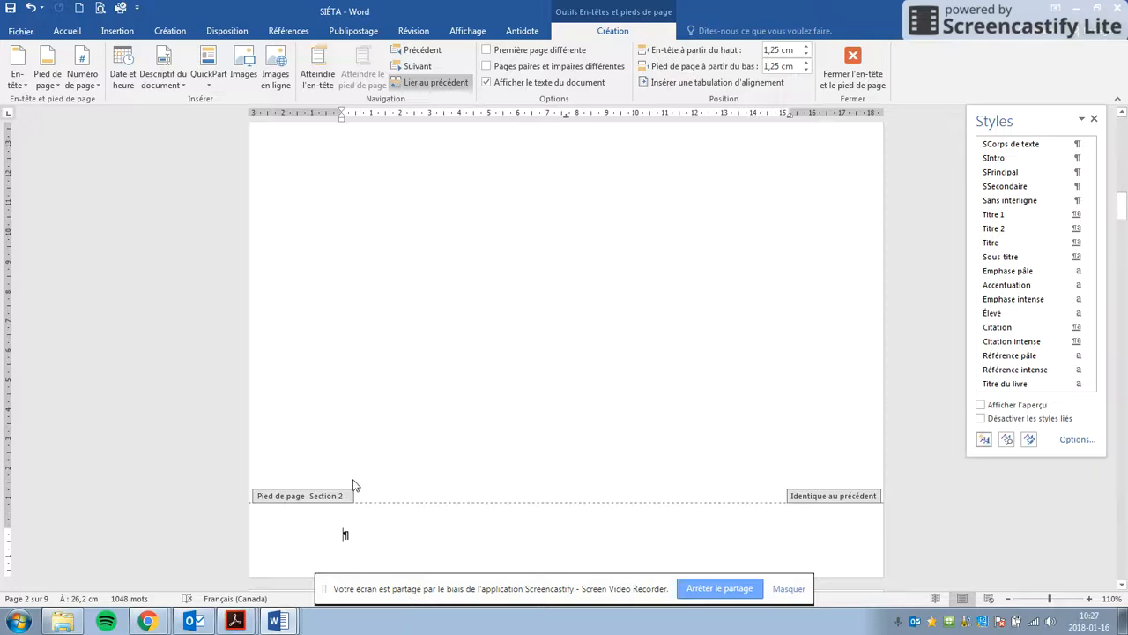
scroll(502, 498, "up", 10)
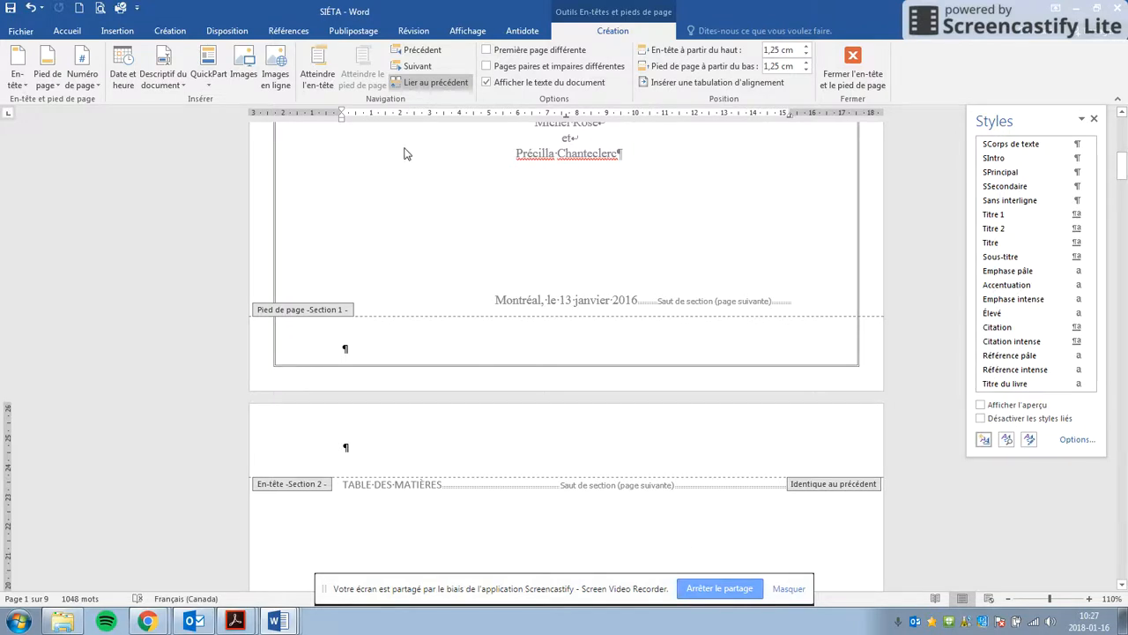
left_click(445, 85)
scroll(367, 415, "down", 3)
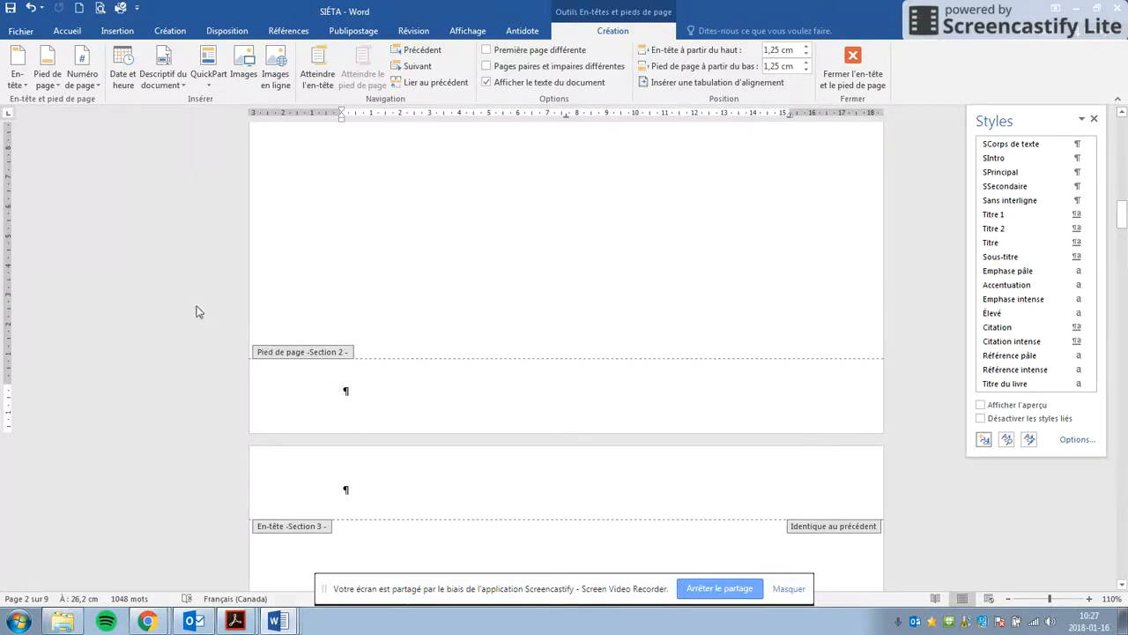
left_click(97, 90)
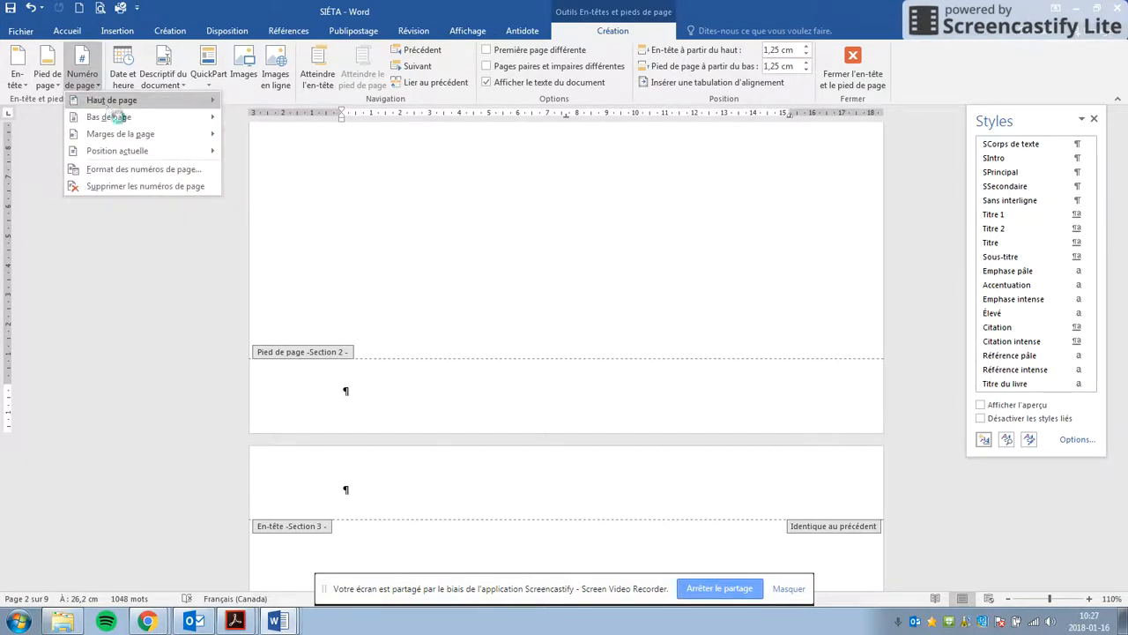
mouse_move(209, 101)
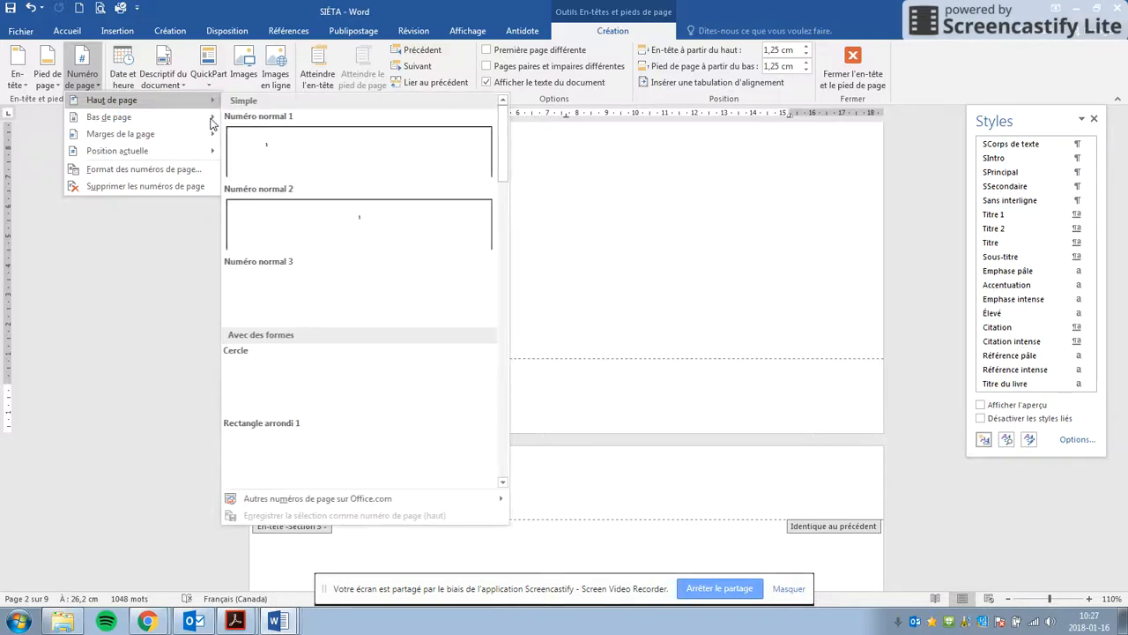
left_click(344, 226)
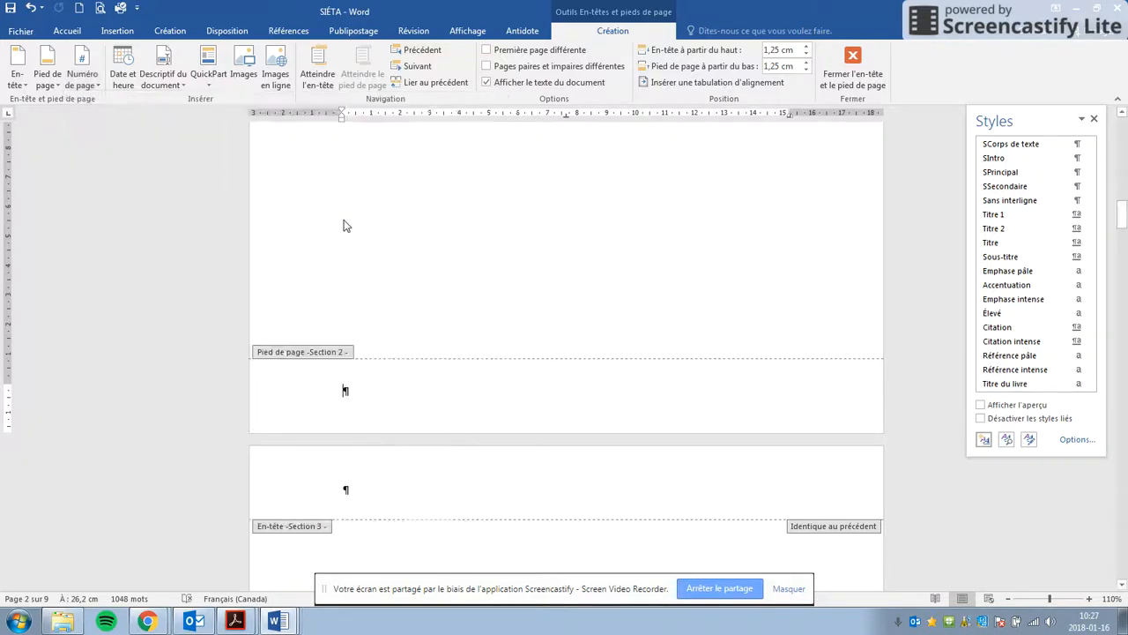
scroll(607, 359, "up", 5)
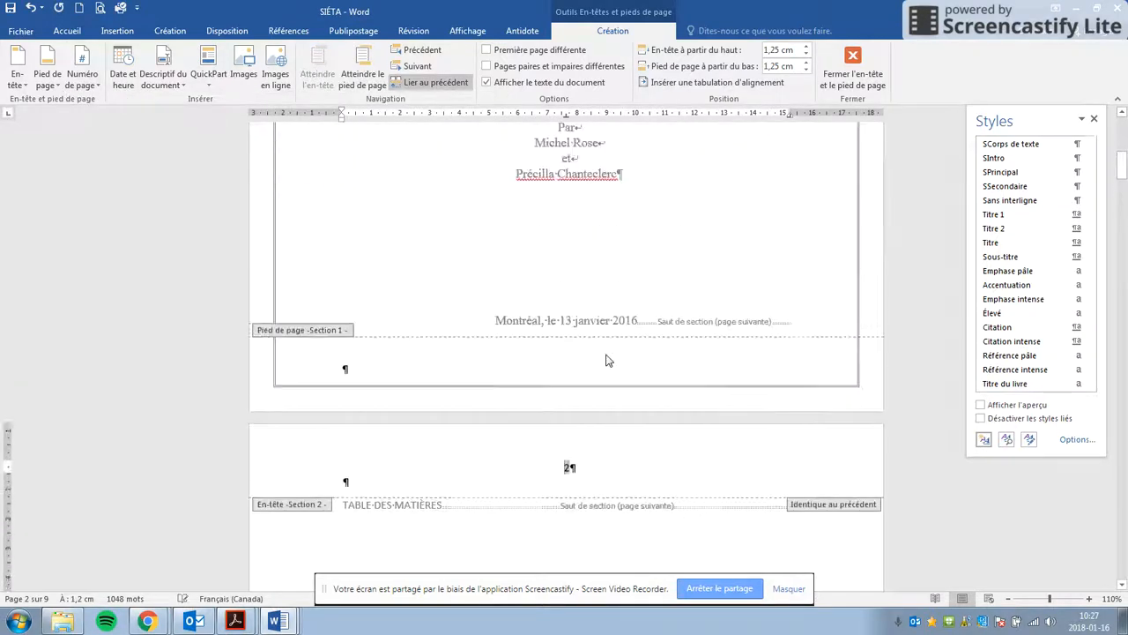
left_click(363, 77)
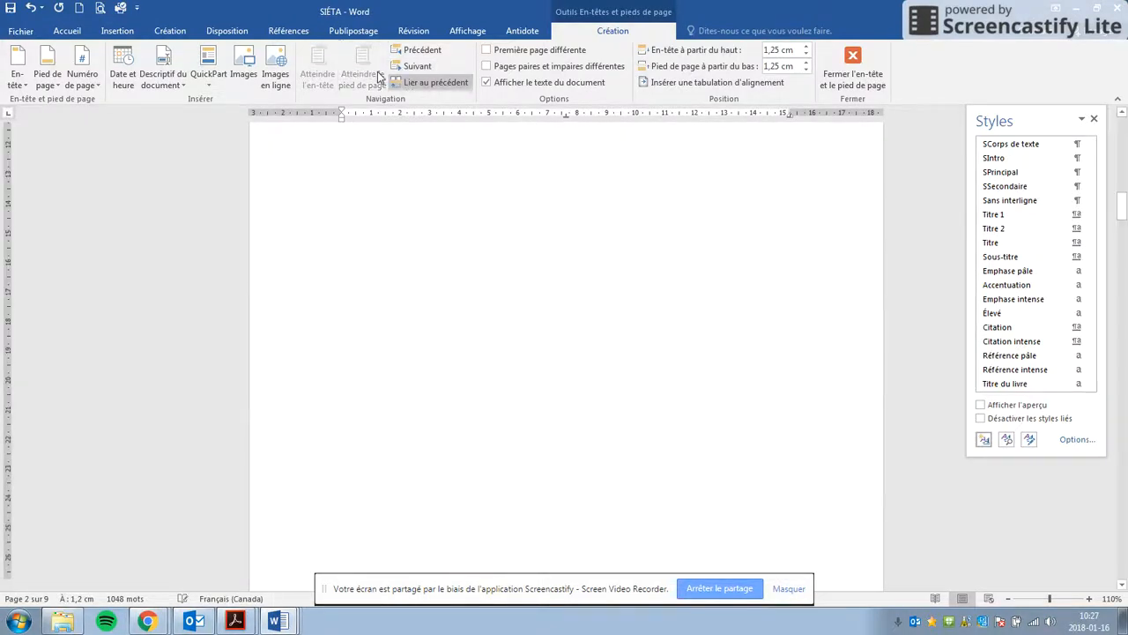
left_click(569, 374)
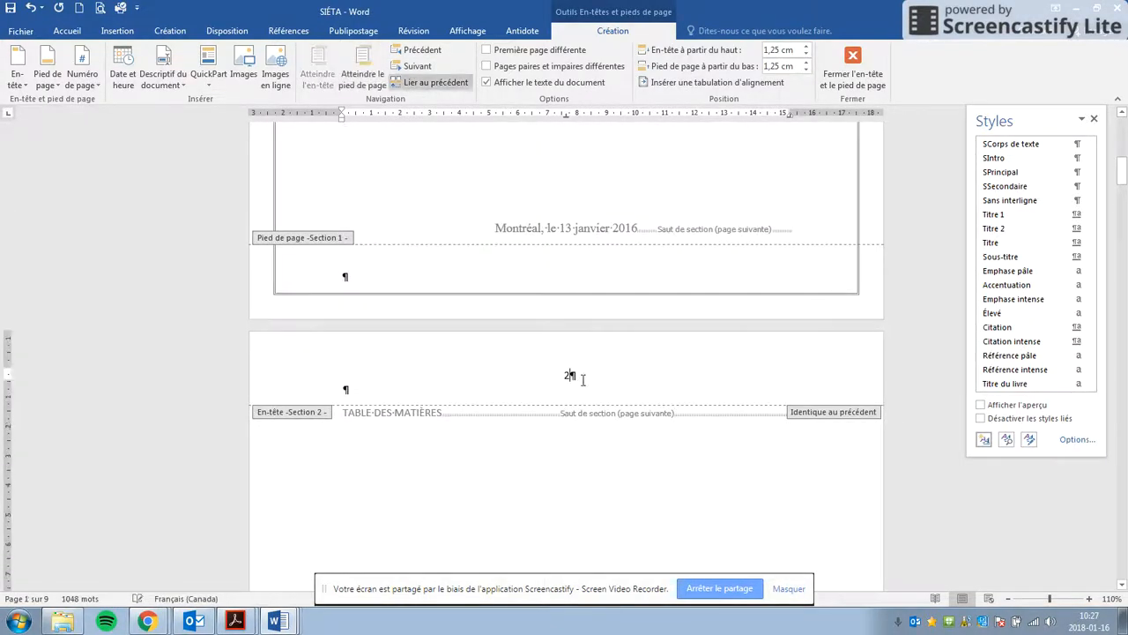
key("Delete")
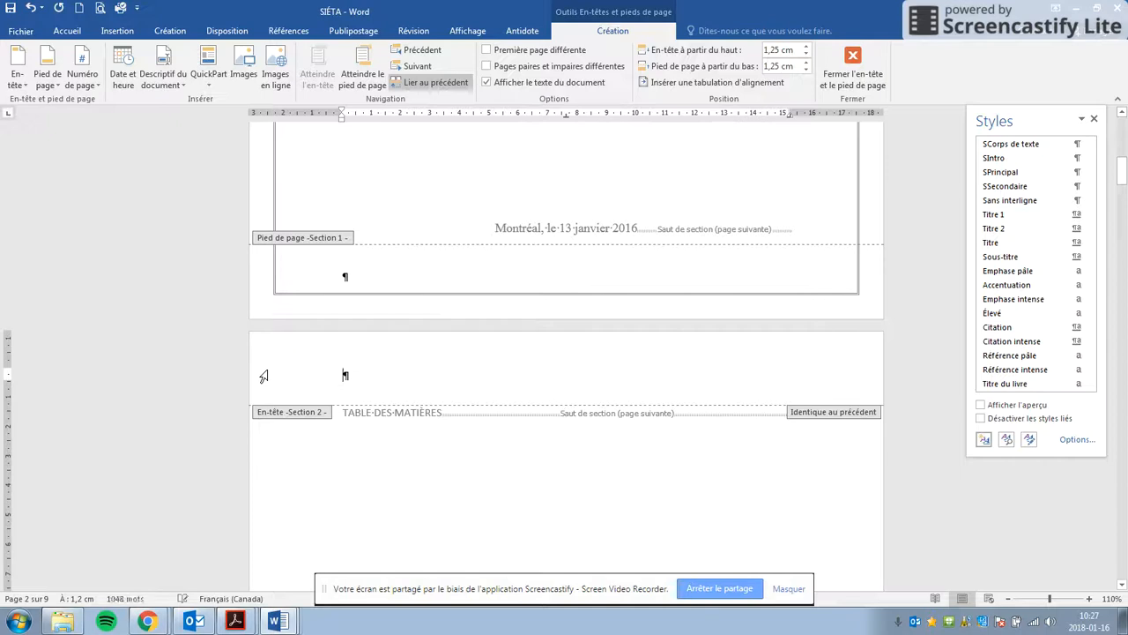
Insert a centred page number at the bottom of the page in the Section 2 footer
left_click(375, 85)
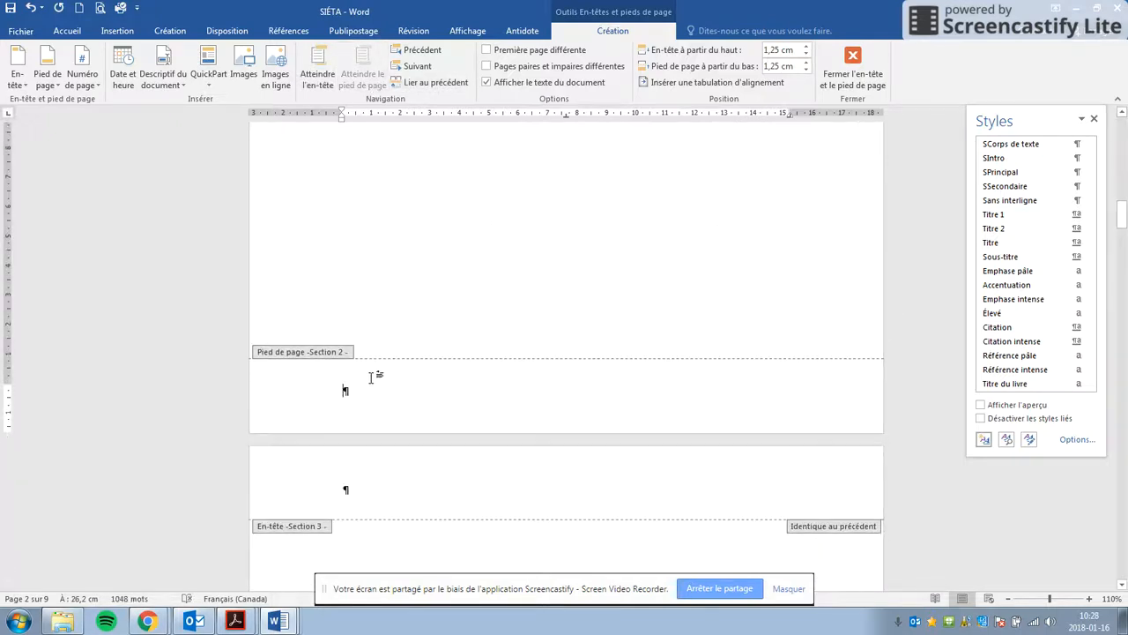
left_click(82, 78)
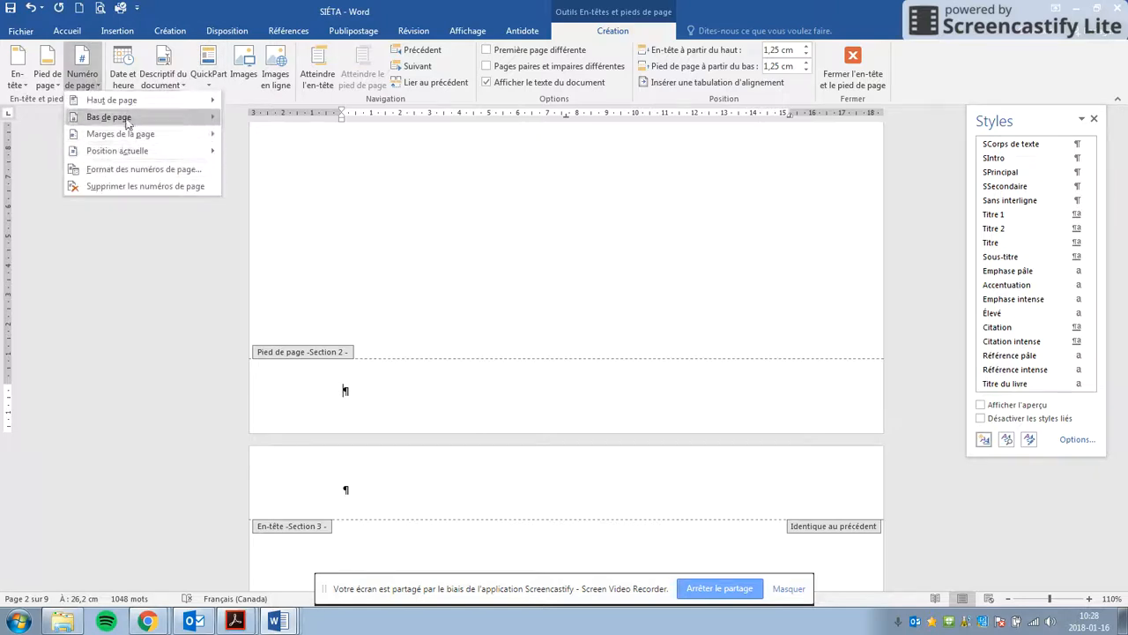
mouse_move(126, 120)
left_click(306, 224)
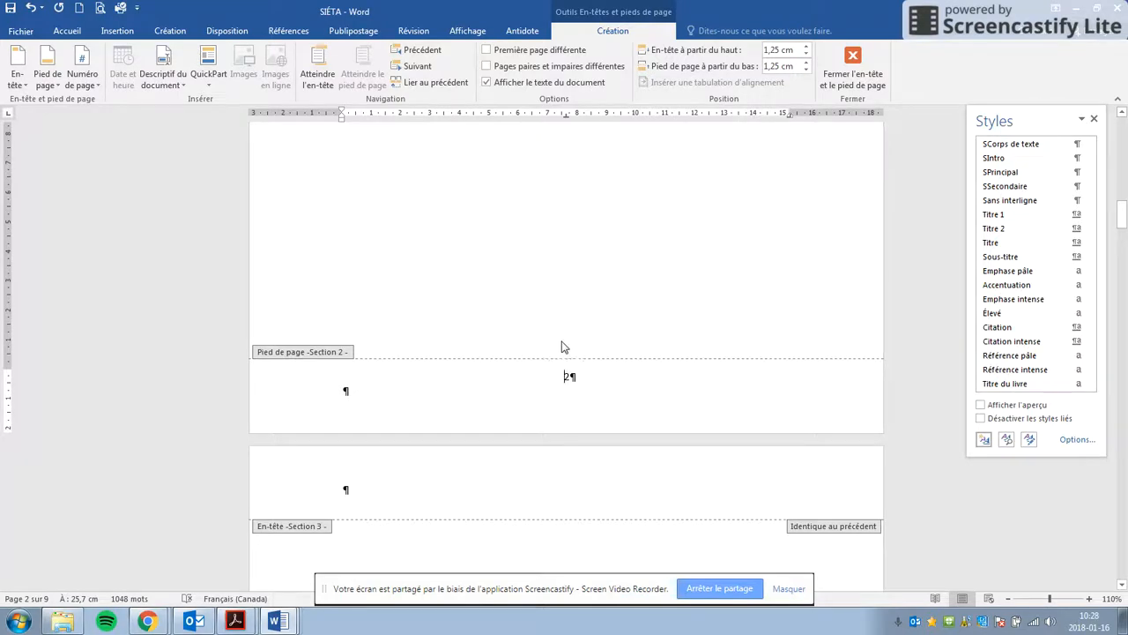
Set the Section 2 page number format to lowercase Roman numerals (i, ii, iii, ...)
left_click(96, 89)
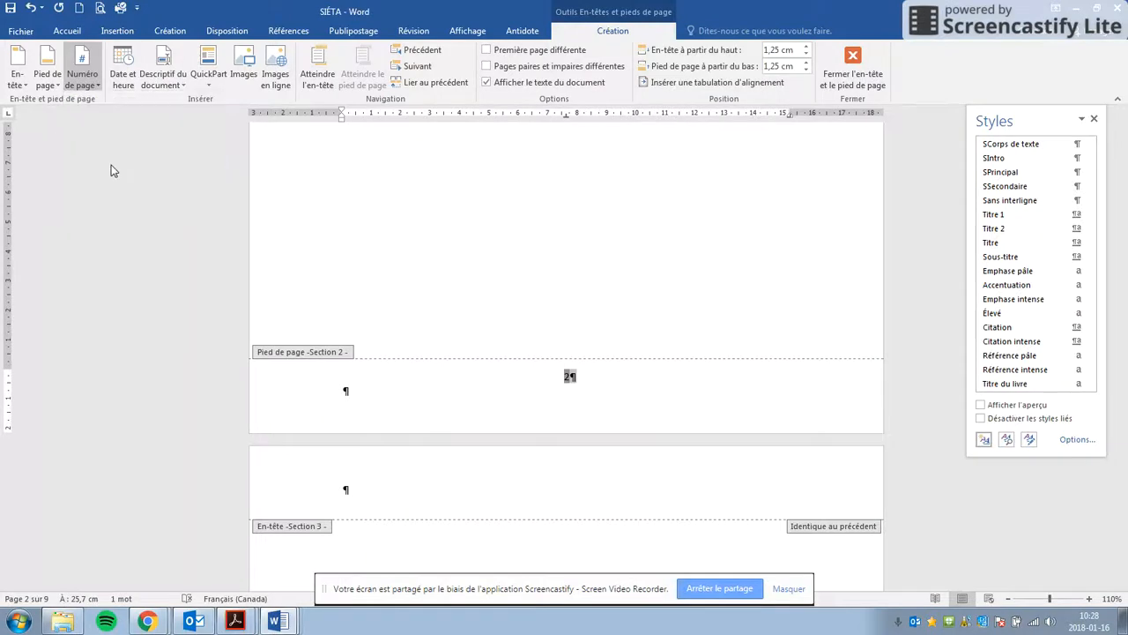
left_click(130, 170)
left_click(662, 231)
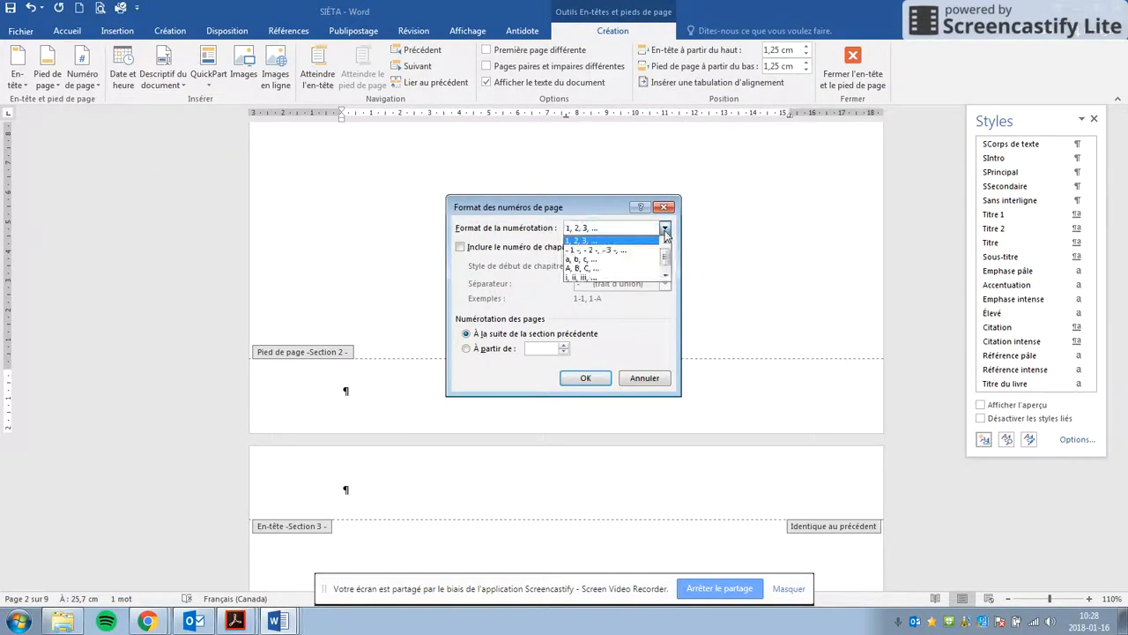
left_click(614, 277)
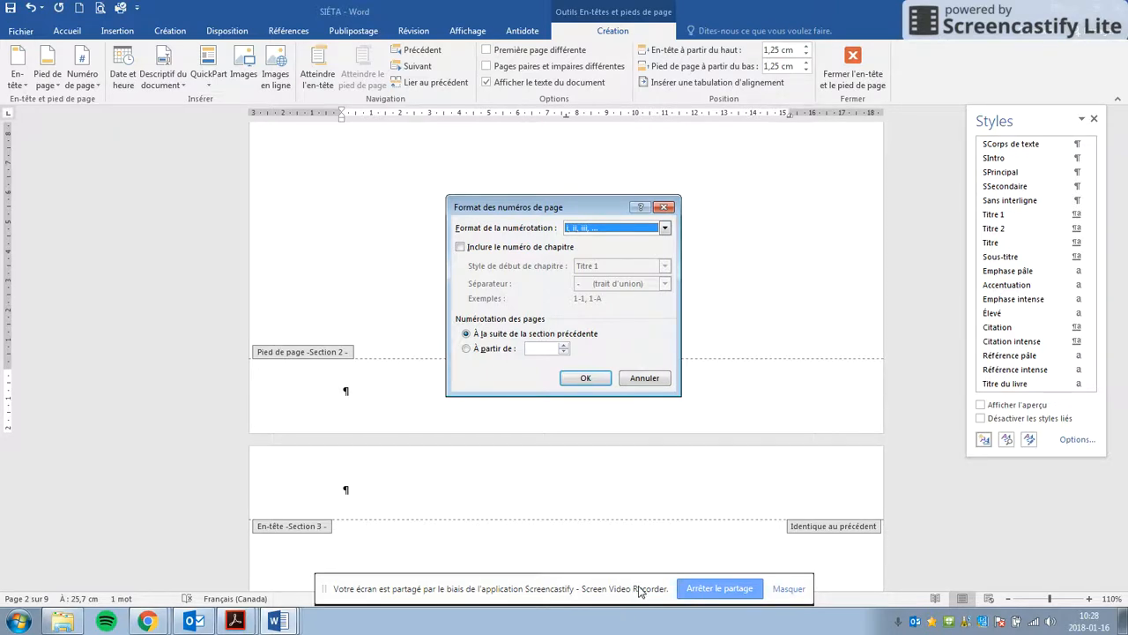
left_click(575, 382)
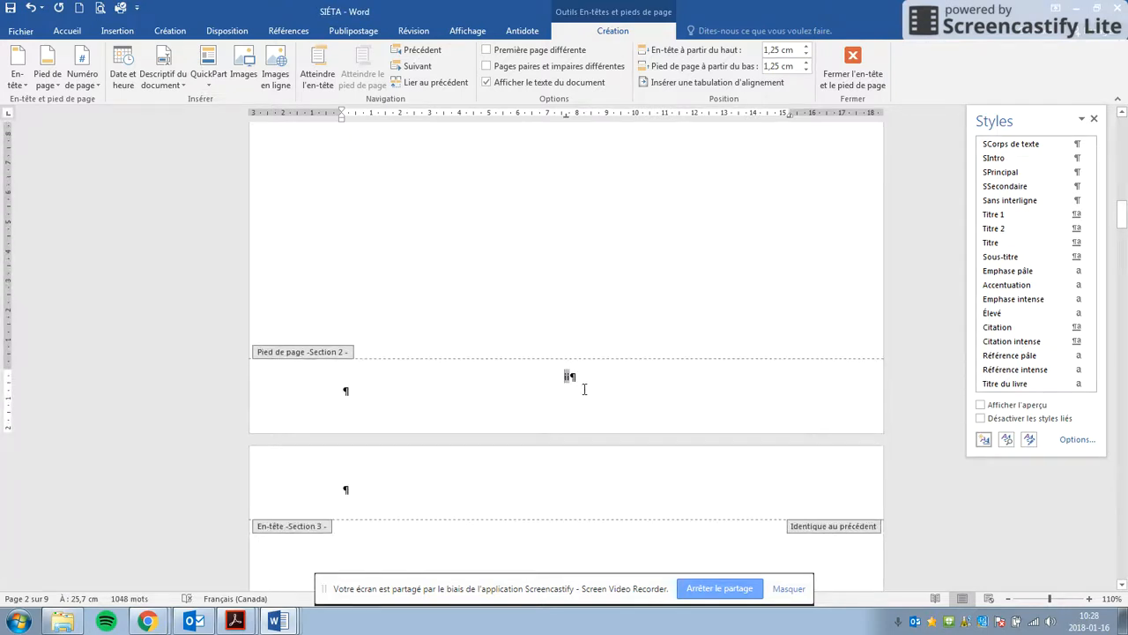
Restart the page numbering of Section 3, which holds the INTRODUCTION, at 1
scroll(584, 389, "down", 3)
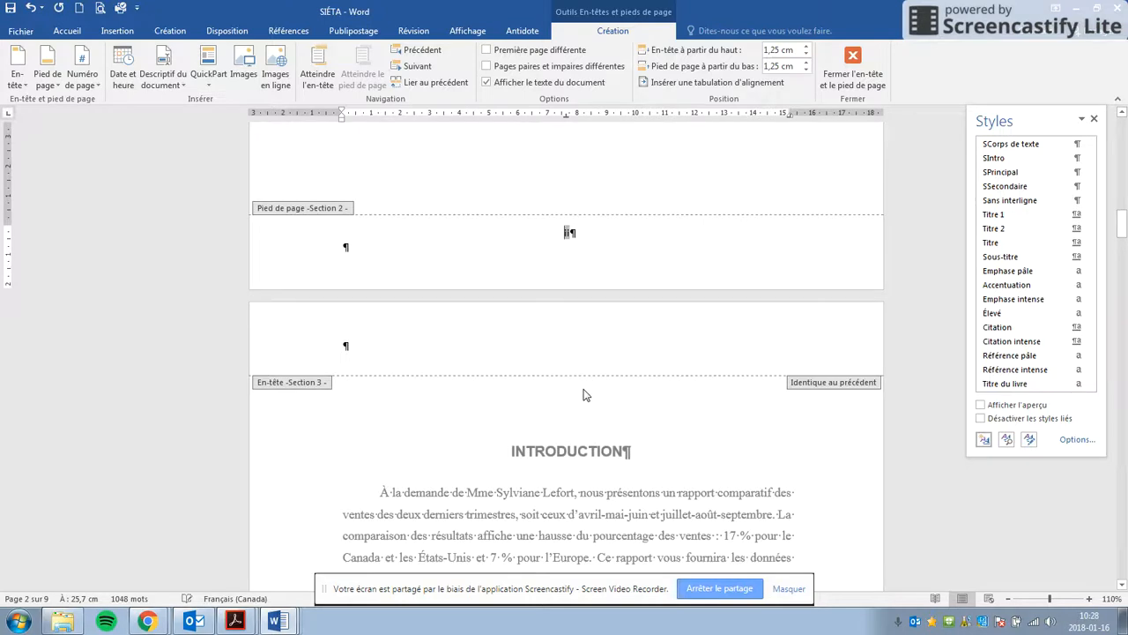
left_click(419, 66)
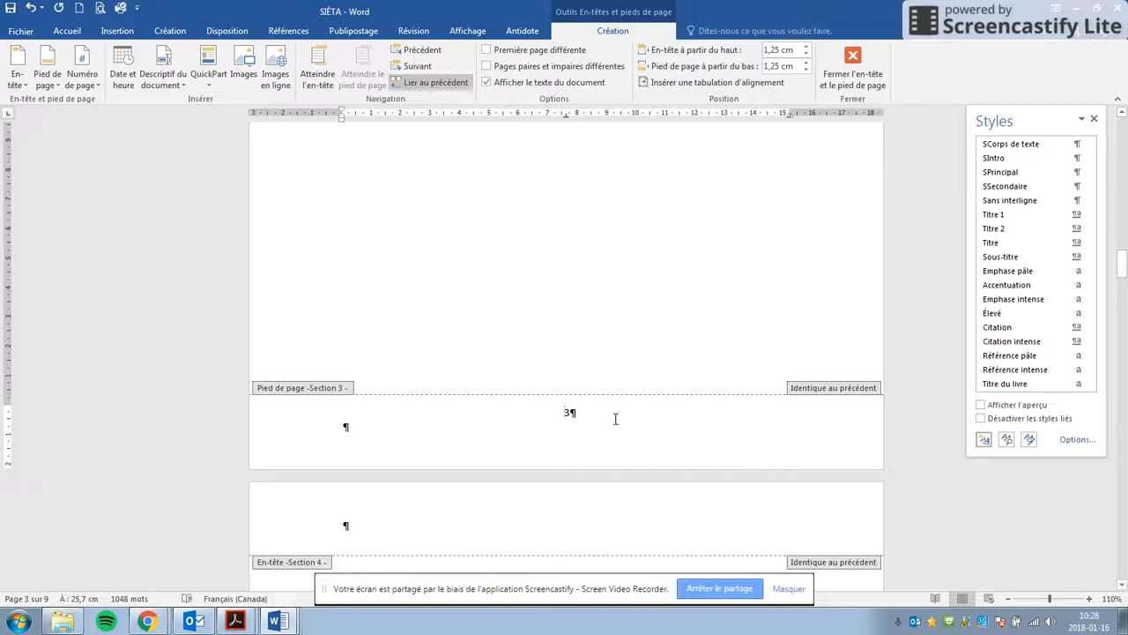
left_click(85, 83)
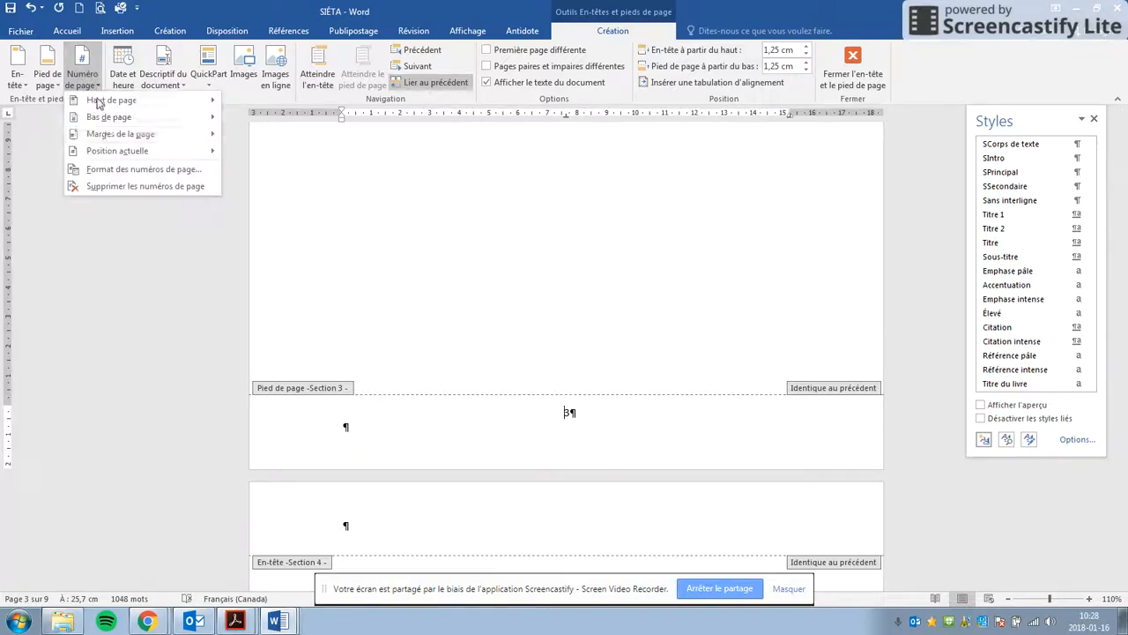
left_click(121, 170)
left_click(470, 350)
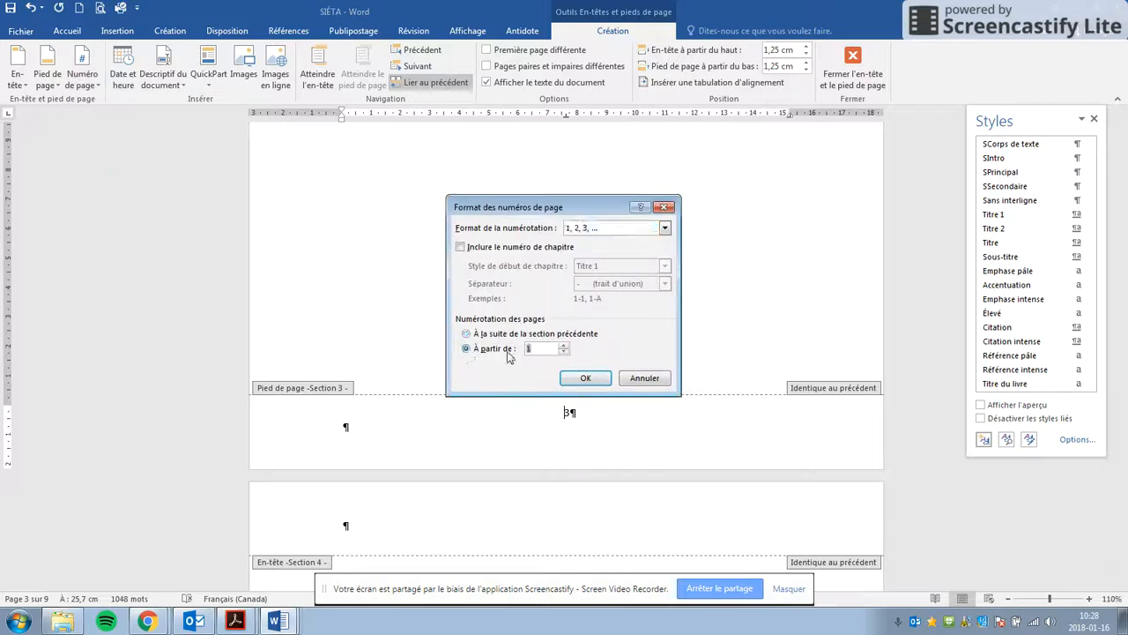
left_click(586, 378)
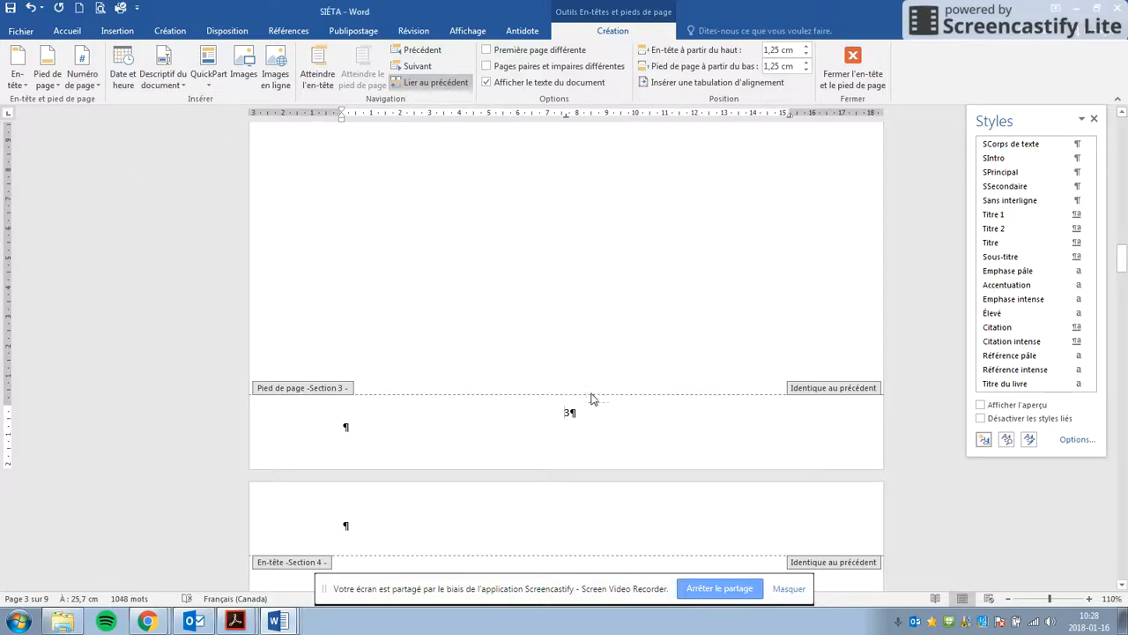
Turn on a different first page for the header and footer of Section 3 (INTRODUCTION)
scroll(582, 529, "up", 3)
scroll(595, 540, "up", 9)
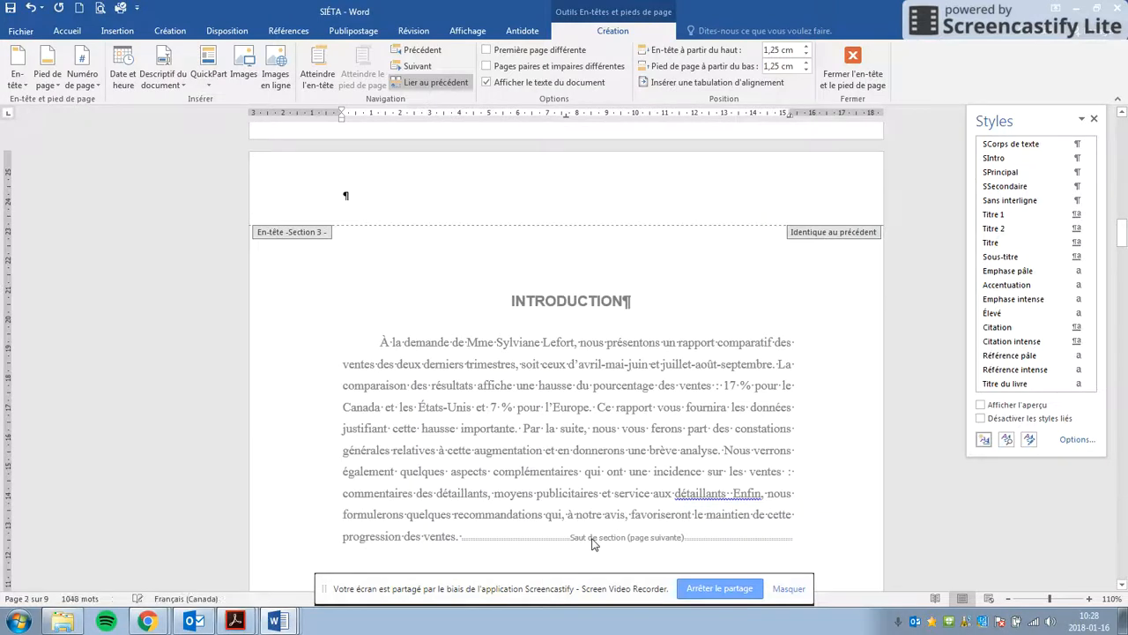
scroll(595, 540, "down", 8)
scroll(593, 539, "down", 5)
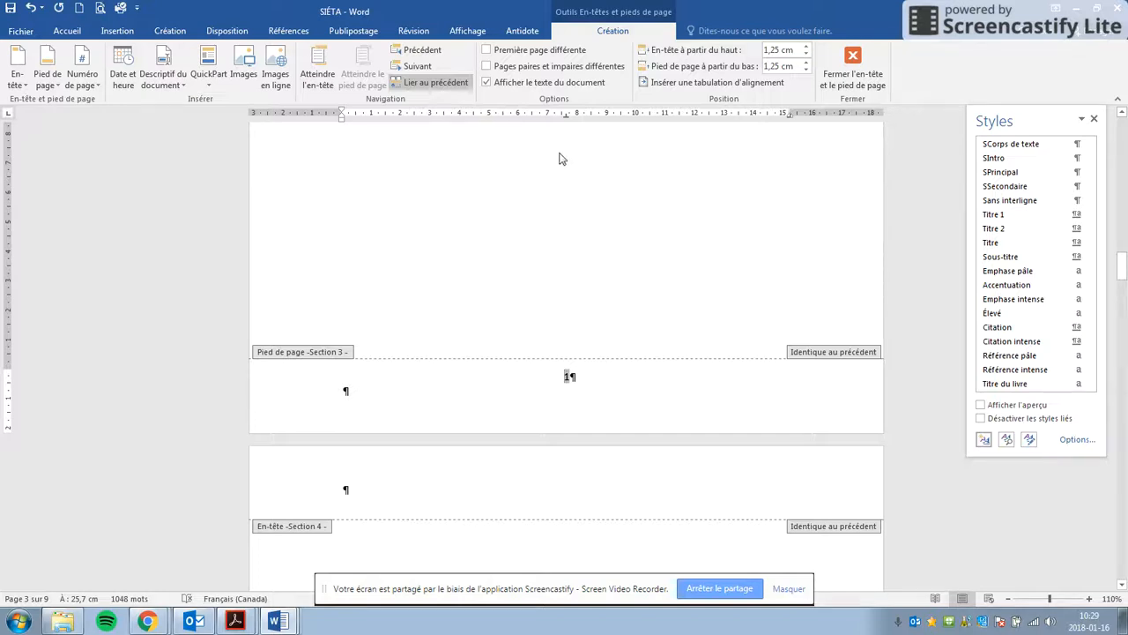
left_click(487, 50)
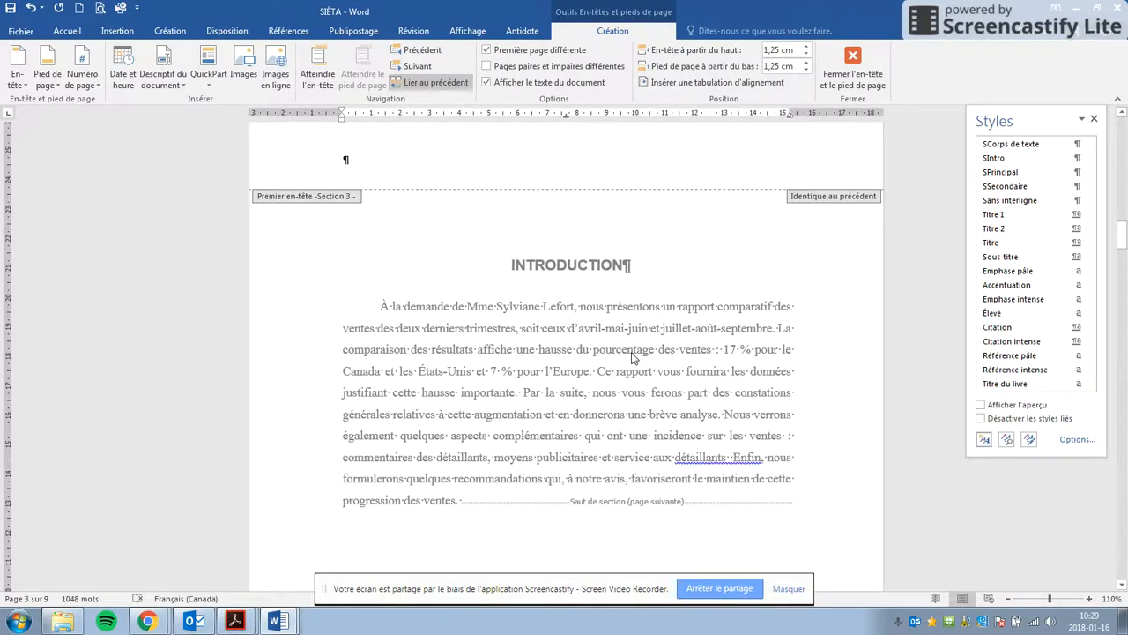
Check the page numbers in the footers of Sections 4 and 5 and the pages they belong to
scroll(631, 356, "down", 10)
scroll(631, 358, "down", 9)
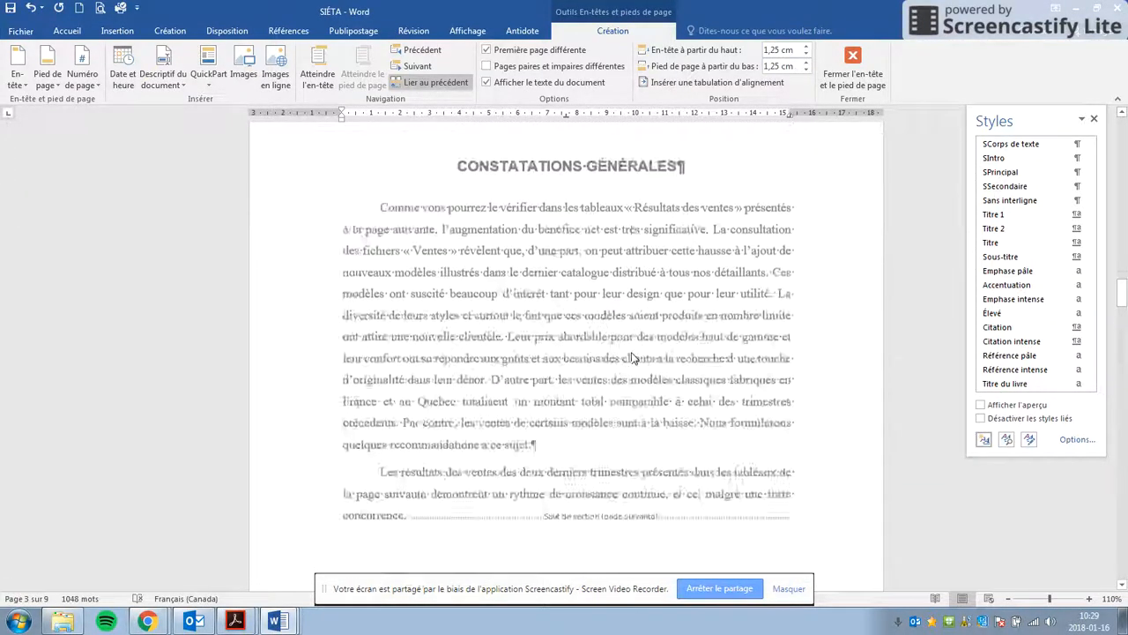
left_click(410, 66)
scroll(575, 527, "up", 9)
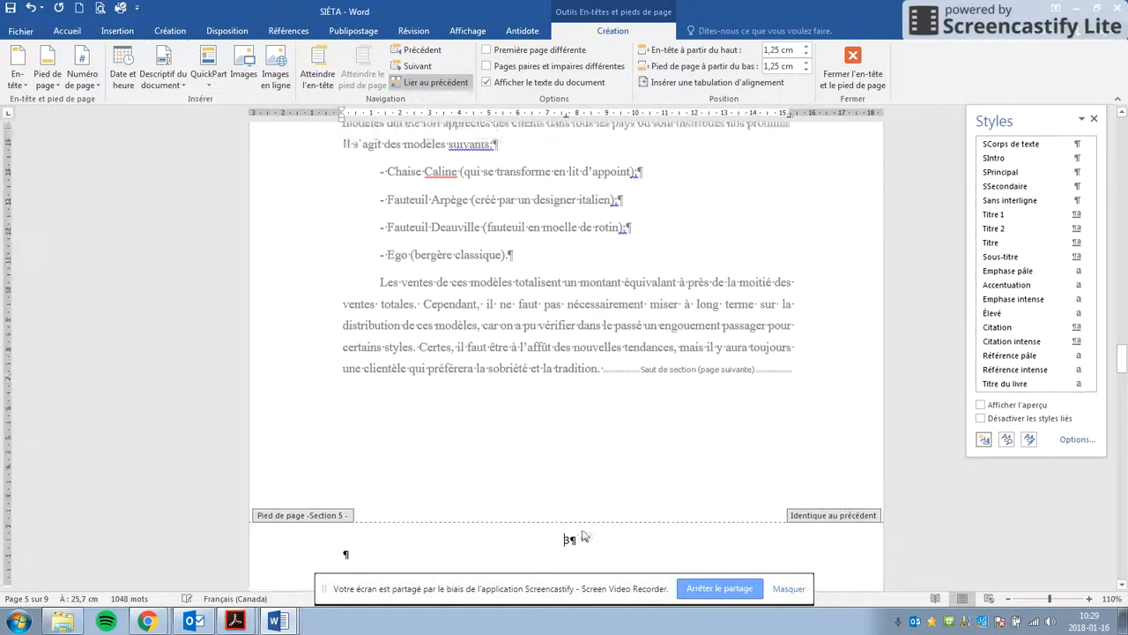
left_click(556, 411)
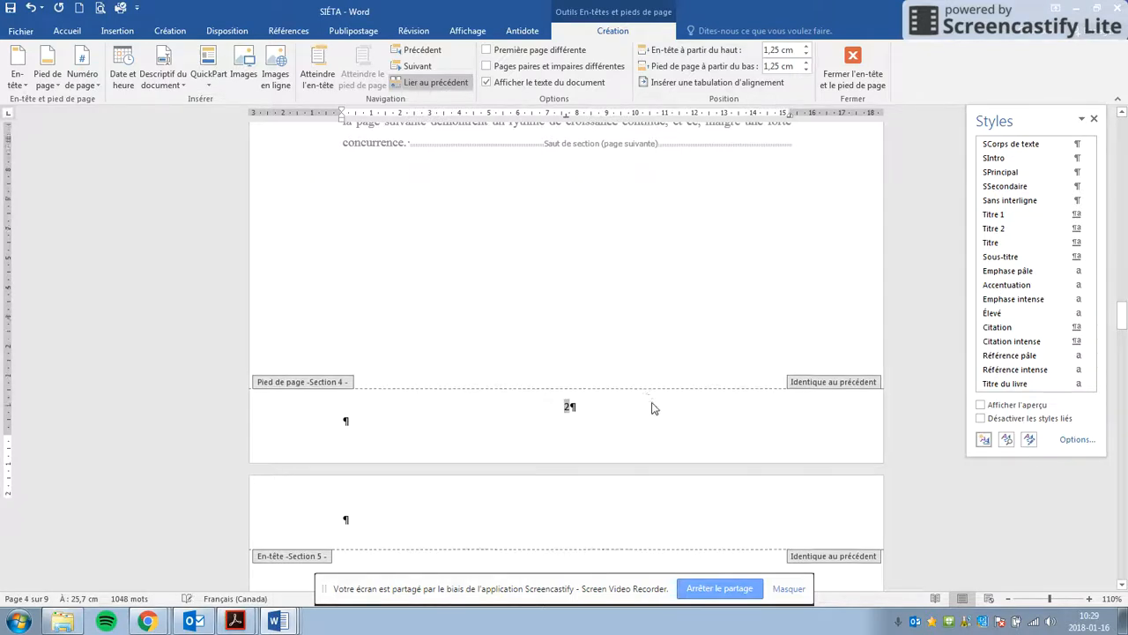
scroll(650, 403, "up", 8)
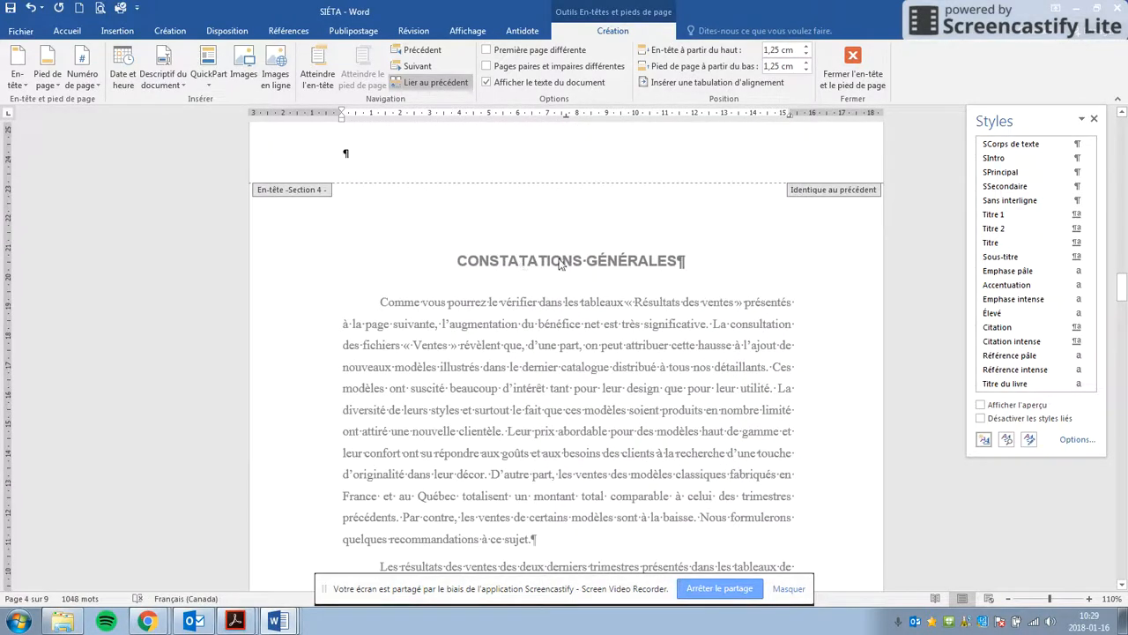
scroll(650, 345, "down", 3)
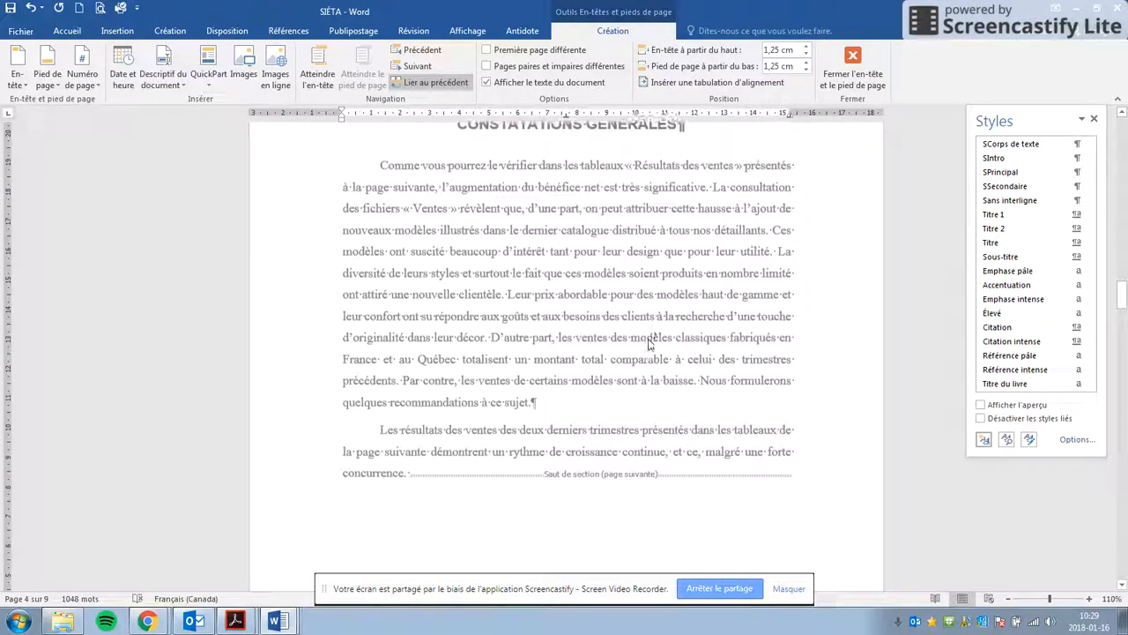
Turn on a different first page for the header and footer of Section 4 (CONSTATATIONS GÉNÉRALES)
scroll(650, 345, "down", 3)
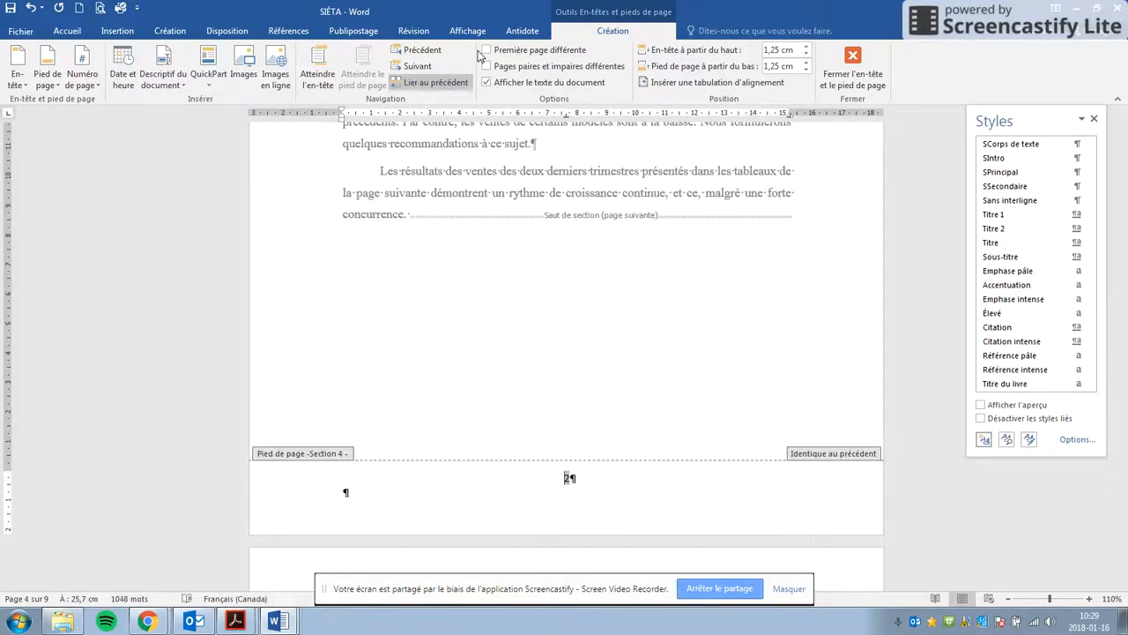
scroll(590, 519, "down", 6)
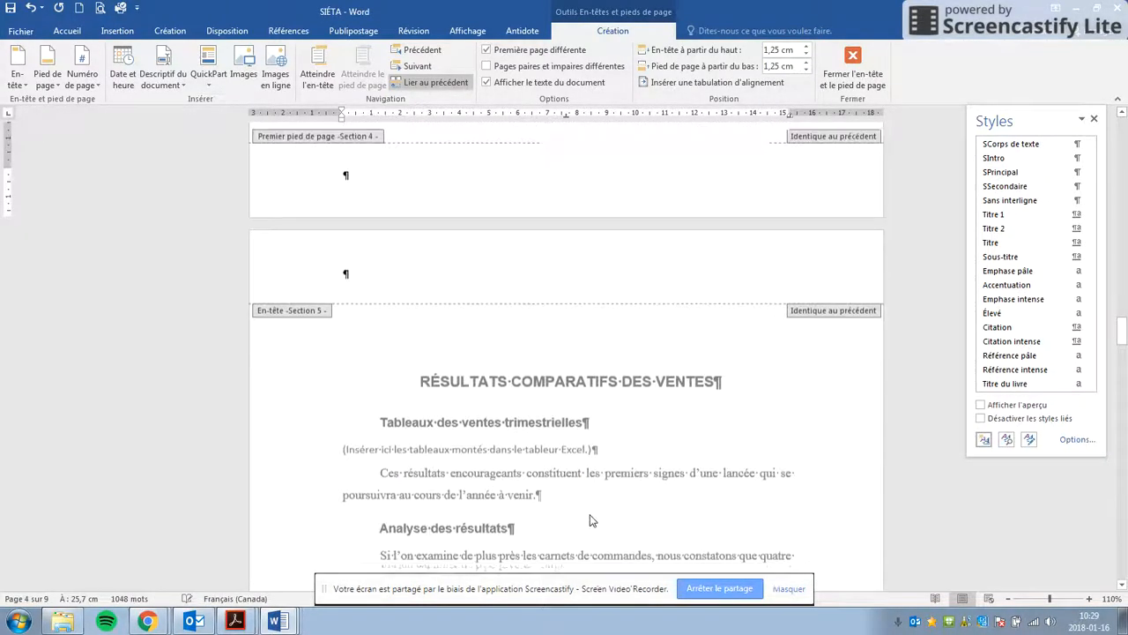
Turn on a different first page for the header and footer of Section 5 (RÉSULTATS COMPARATIFS DES VENTES)
scroll(590, 520, "down", 7)
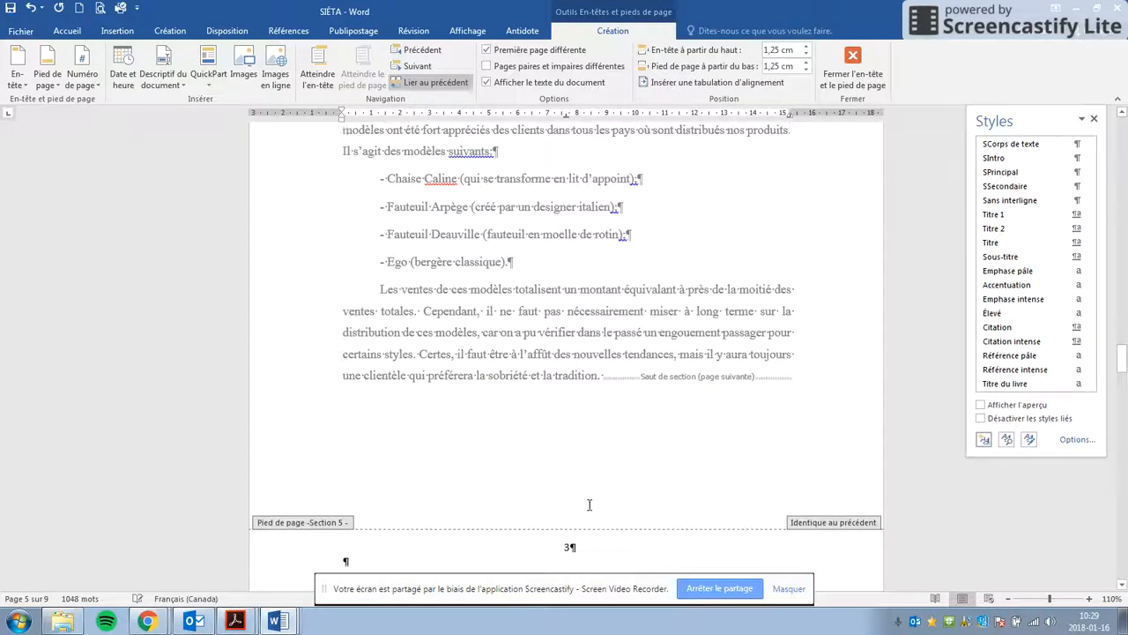
scroll(569, 419, "up", 8)
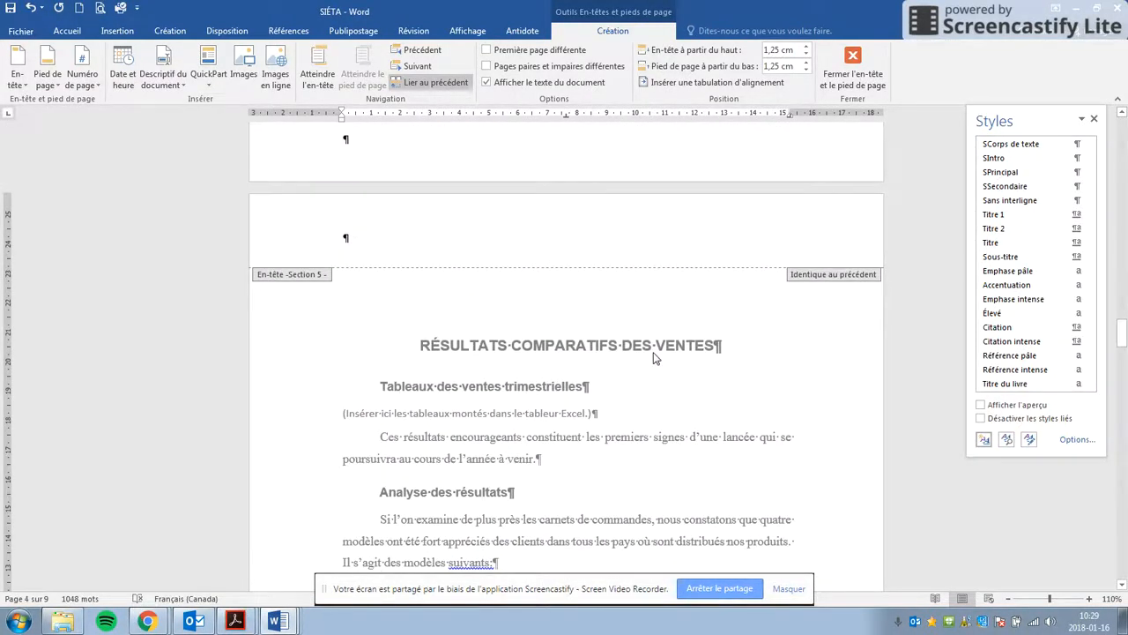
left_click(487, 50)
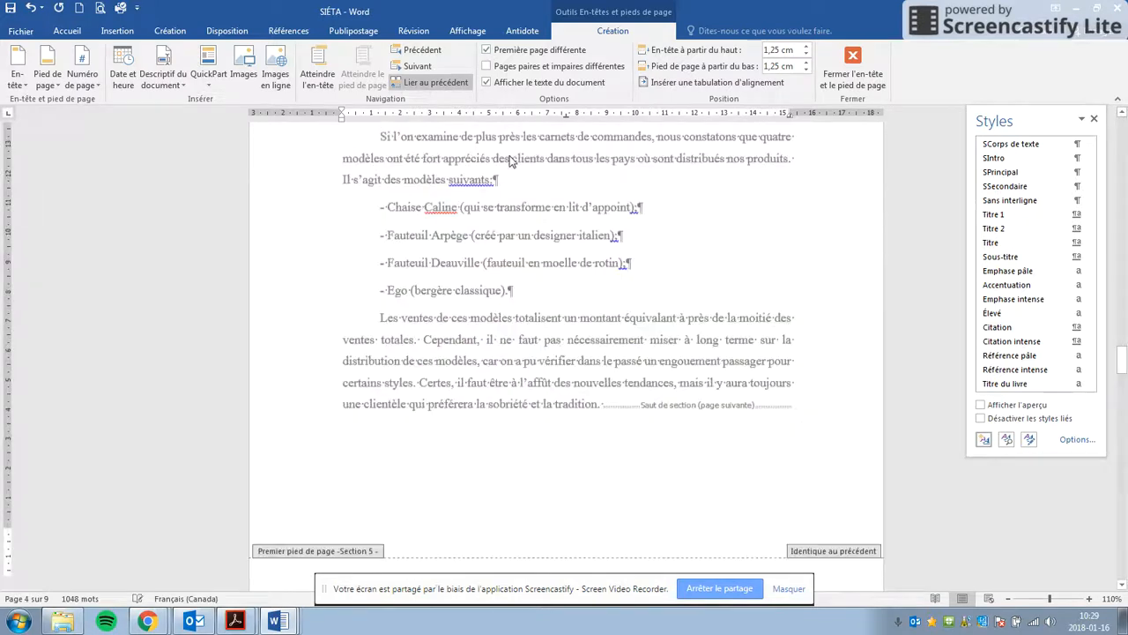
Turn on a different first page for the header and footer of Section 6 (ASPECTS COMPLÉMENTAIRES) and check the footers of both its pages
scroll(617, 414, "down", 8)
scroll(615, 426, "up", 1)
scroll(614, 426, "up", 1)
scroll(600, 388, "down", 7)
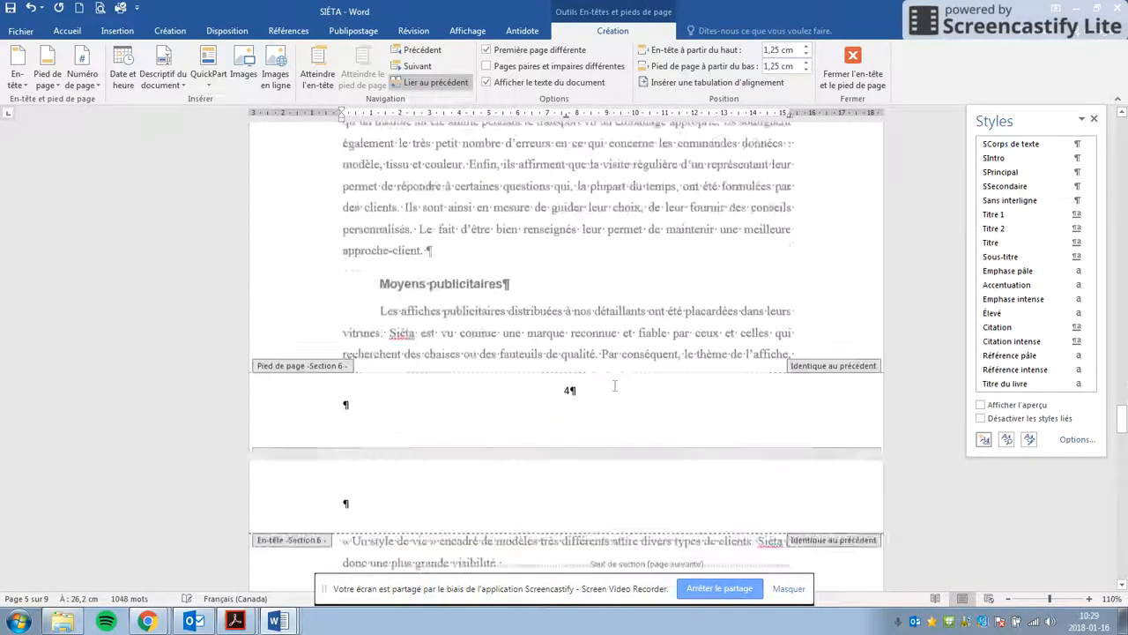
left_click(571, 311)
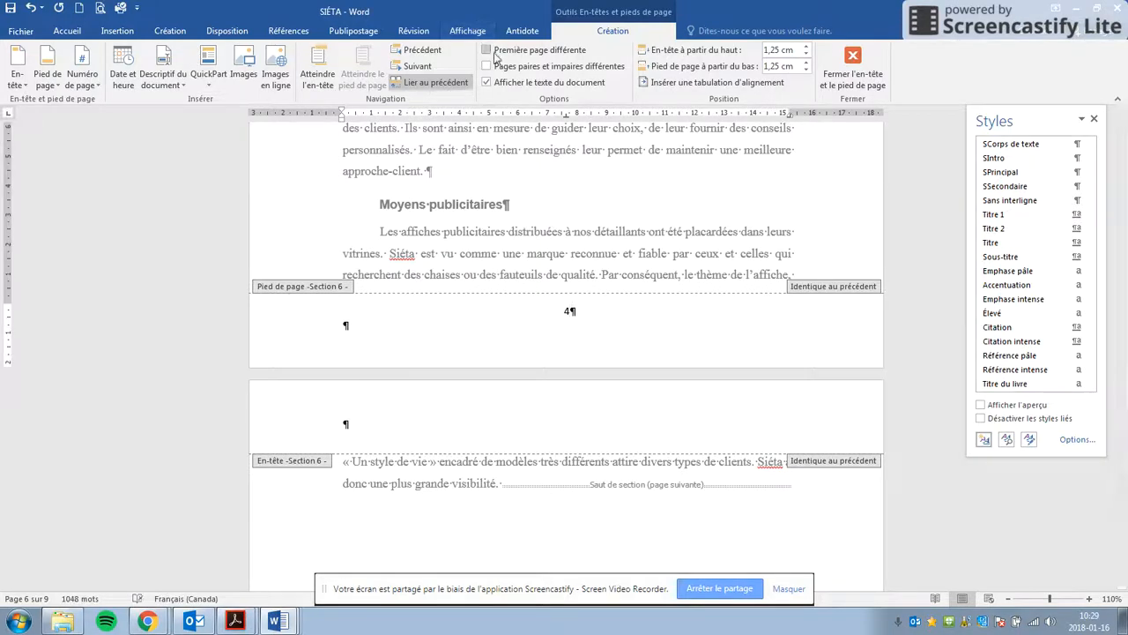
left_click(489, 50)
scroll(679, 318, "down", 5)
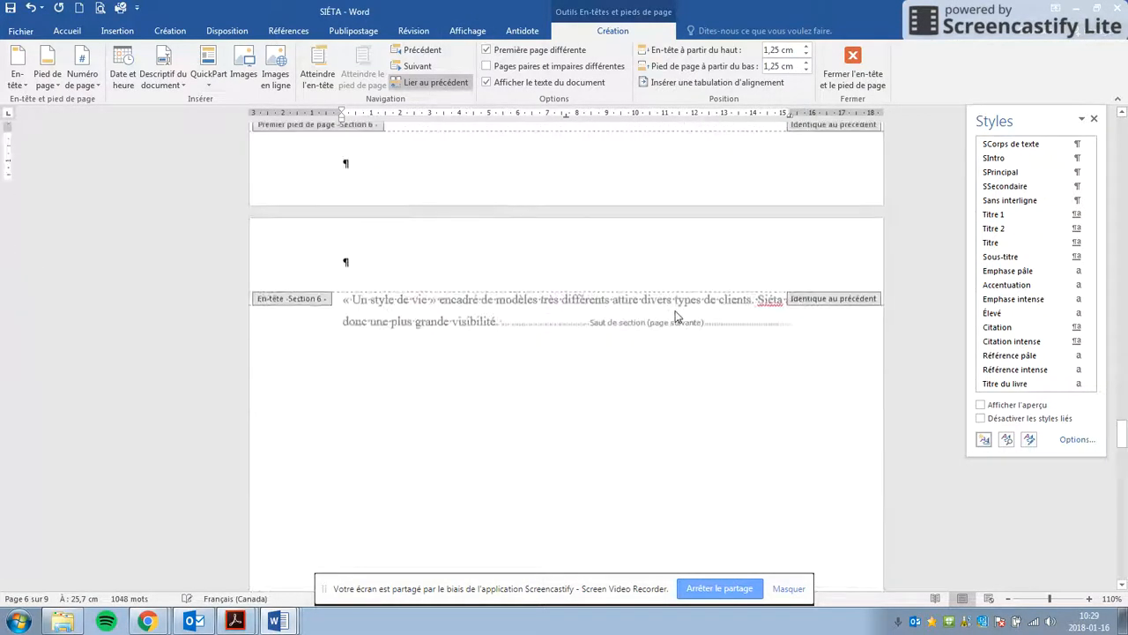
scroll(677, 317, "down", 5)
left_click(618, 348)
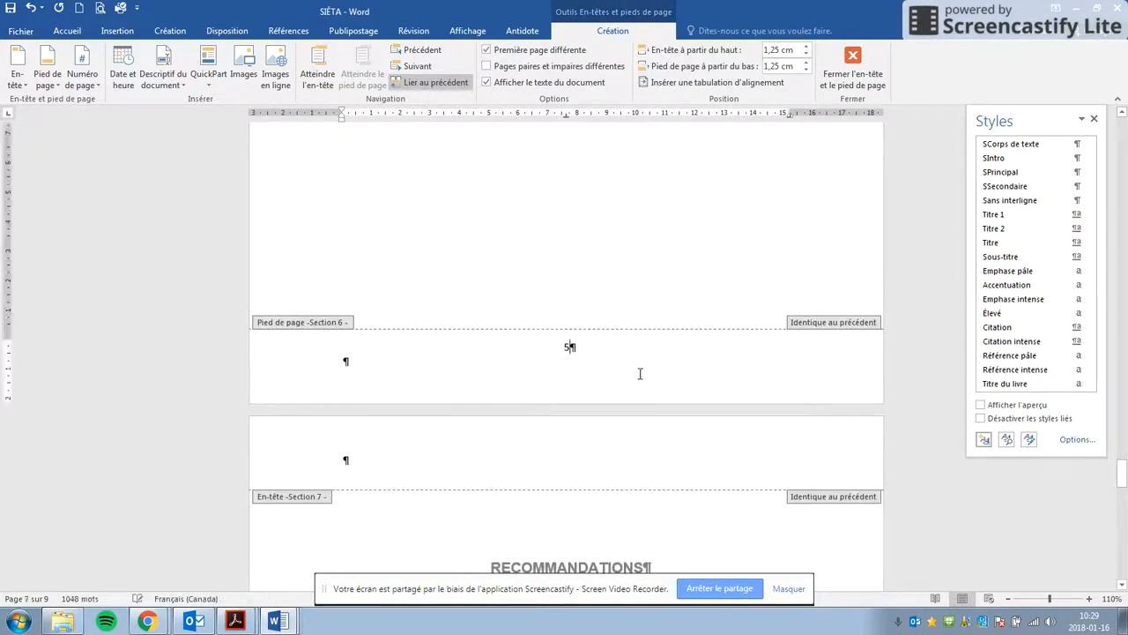
scroll(645, 380, "up", 6)
scroll(645, 380, "up", 5)
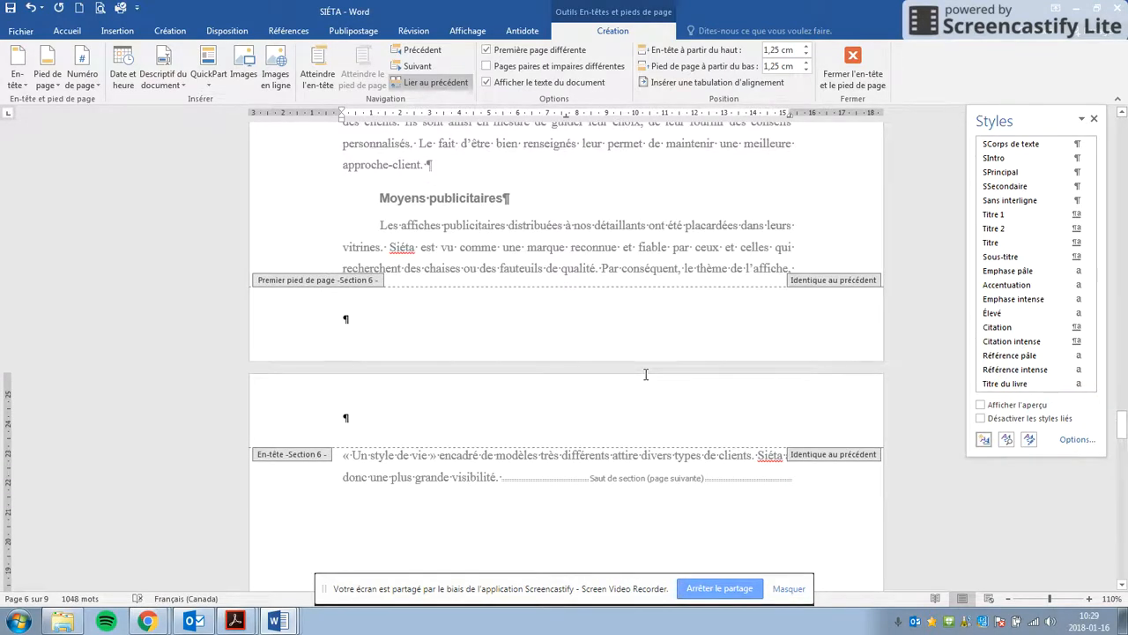
scroll(645, 375, "down", 10)
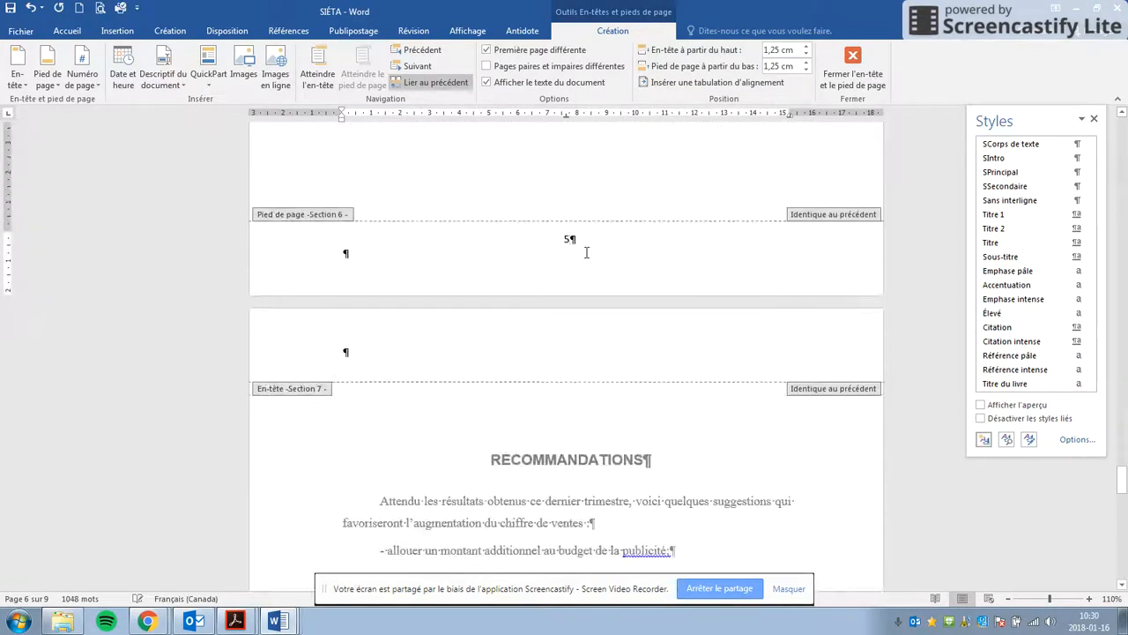
Turn on a different first page for the header and footer of Section 7 (RECOMMANDATIONS)
scroll(599, 308, "down", 7)
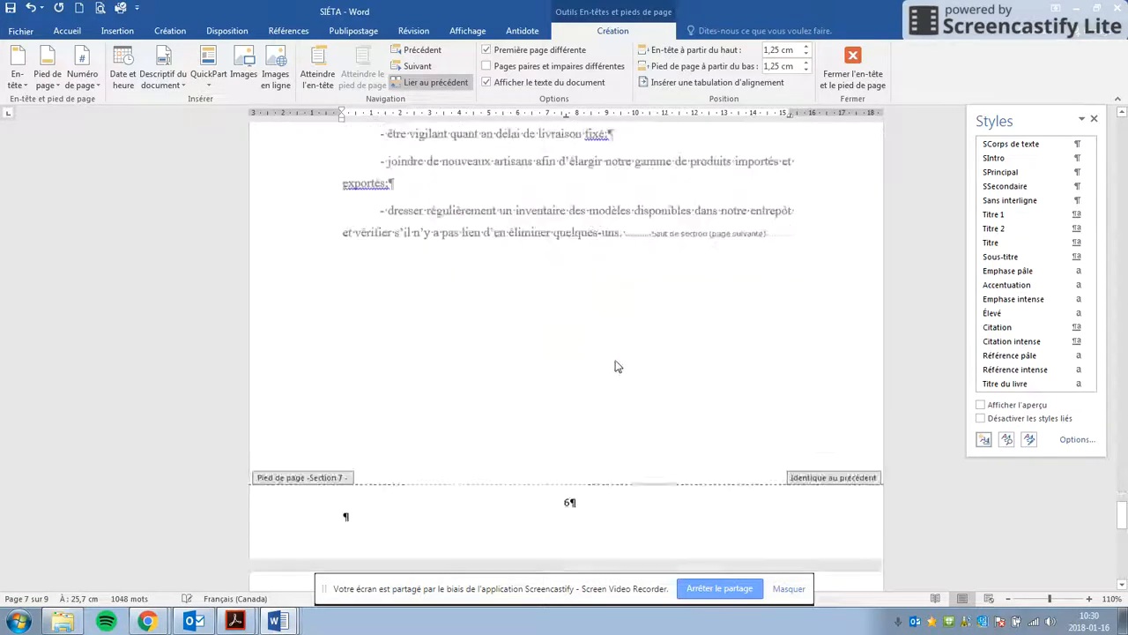
scroll(614, 379, "down", 2)
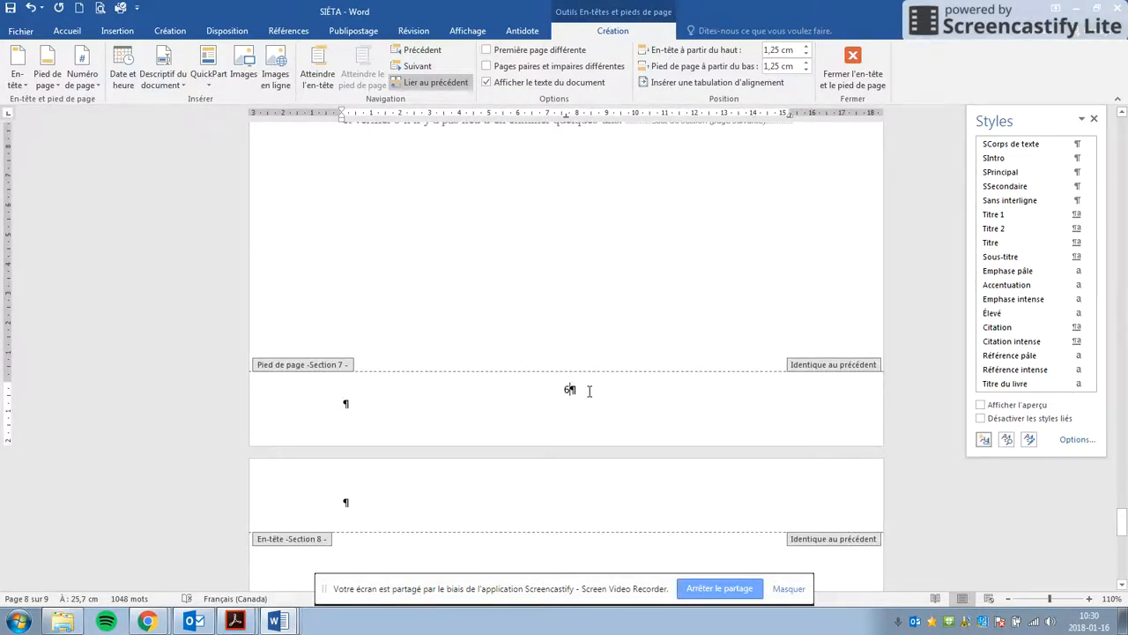
left_click(486, 50)
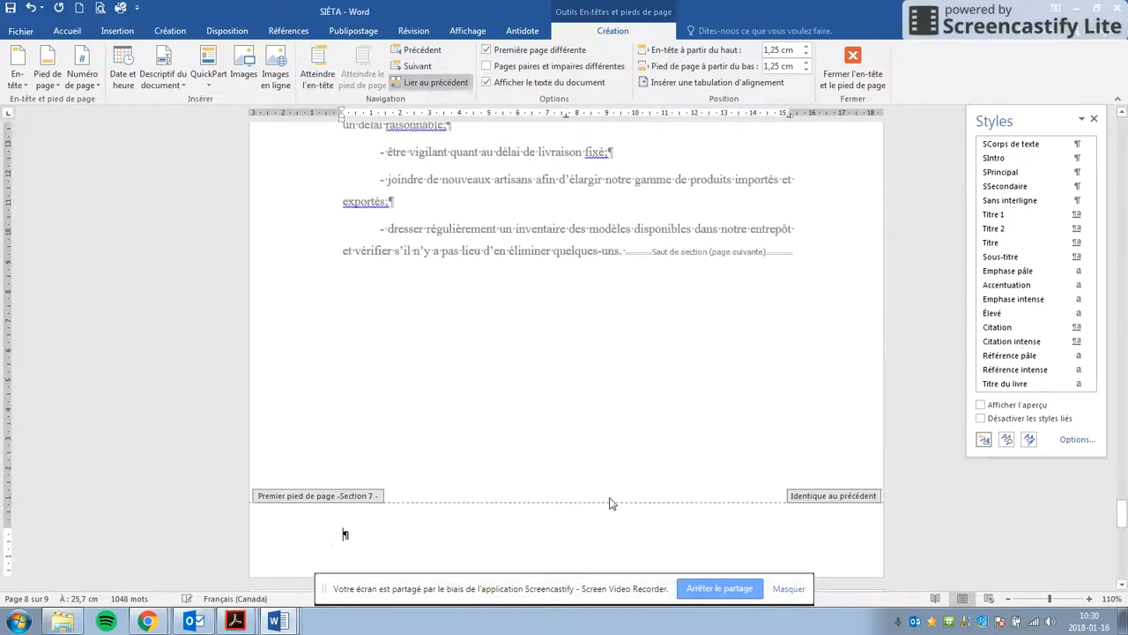
Turn on a different first page for the header and footer of Section 8 (CONCLUSION)
scroll(590, 429, "down", 15)
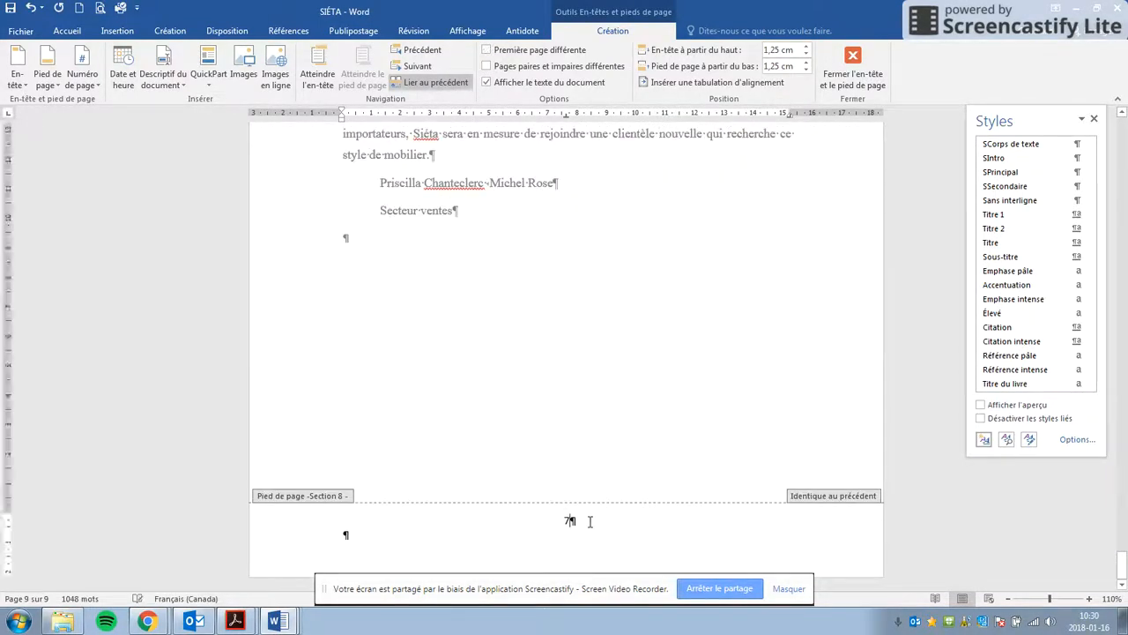
scroll(593, 511, "up", 10)
scroll(594, 415, "down", 8)
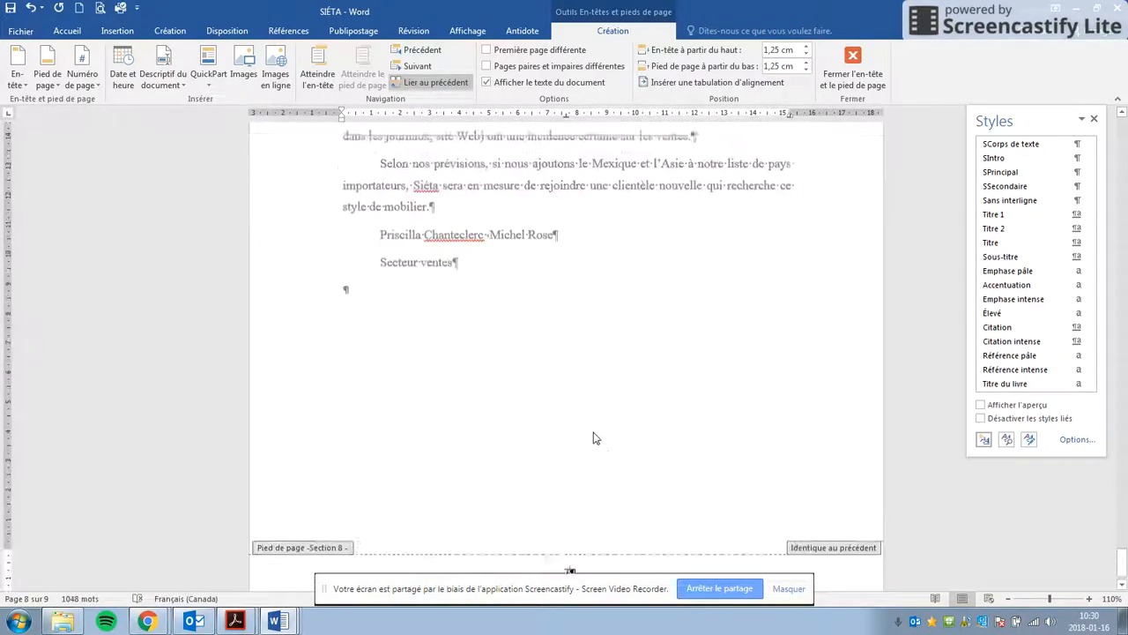
left_click(487, 51)
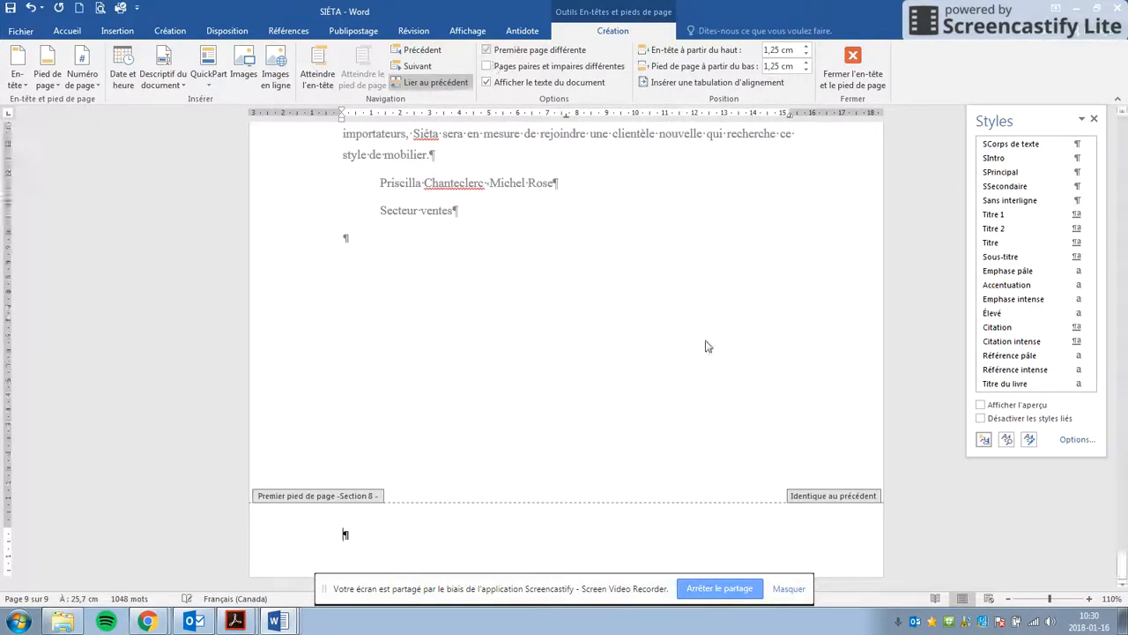
Leave header and footer editing and return to the body of the report
scroll(692, 445, "up", 15)
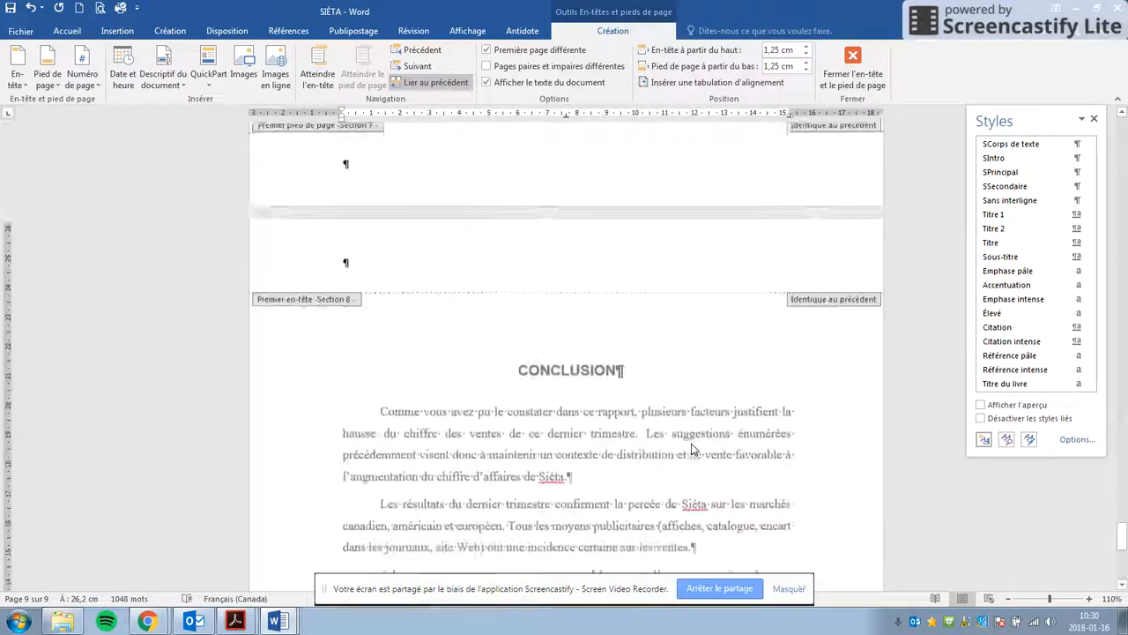
scroll(692, 445, "up", 15)
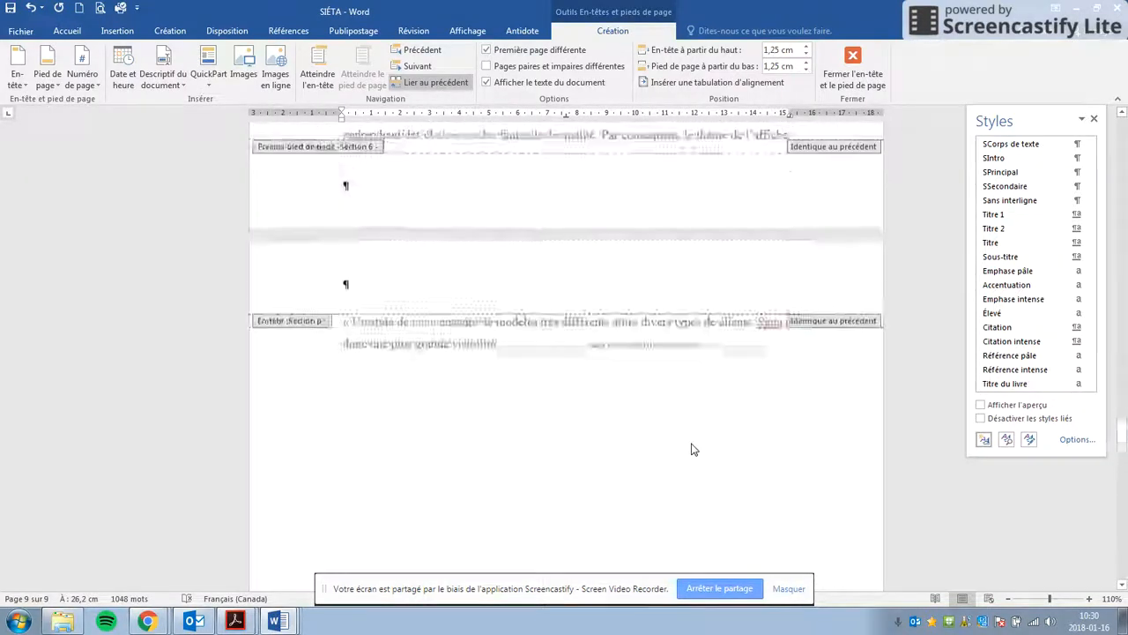
left_click(852, 69)
Review the page numbers in the footers of the whole report at 50% zoom, from the title page to the conclusion
scroll(678, 392, "down", 8, "ctrl")
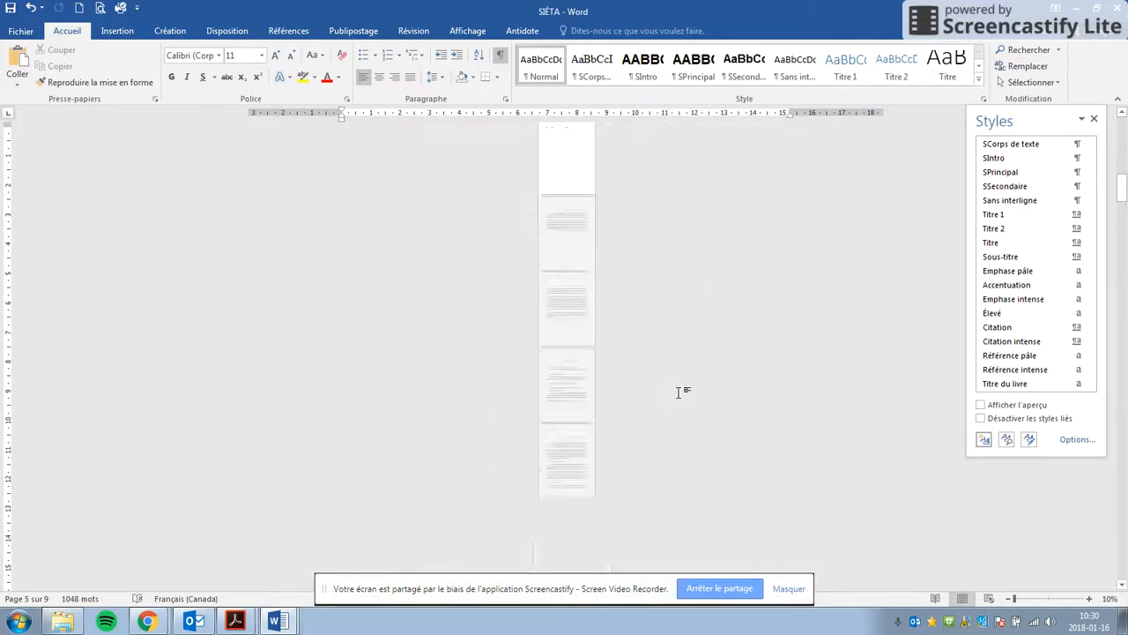
scroll(675, 391, "up", 2, "ctrl")
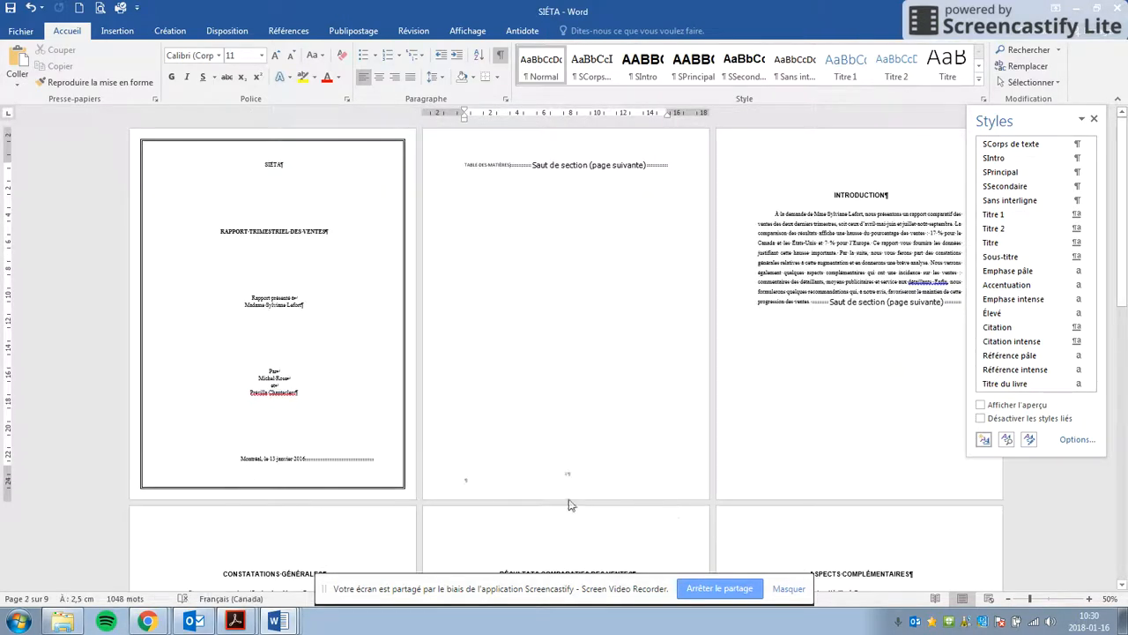
scroll(846, 425, "down", 5)
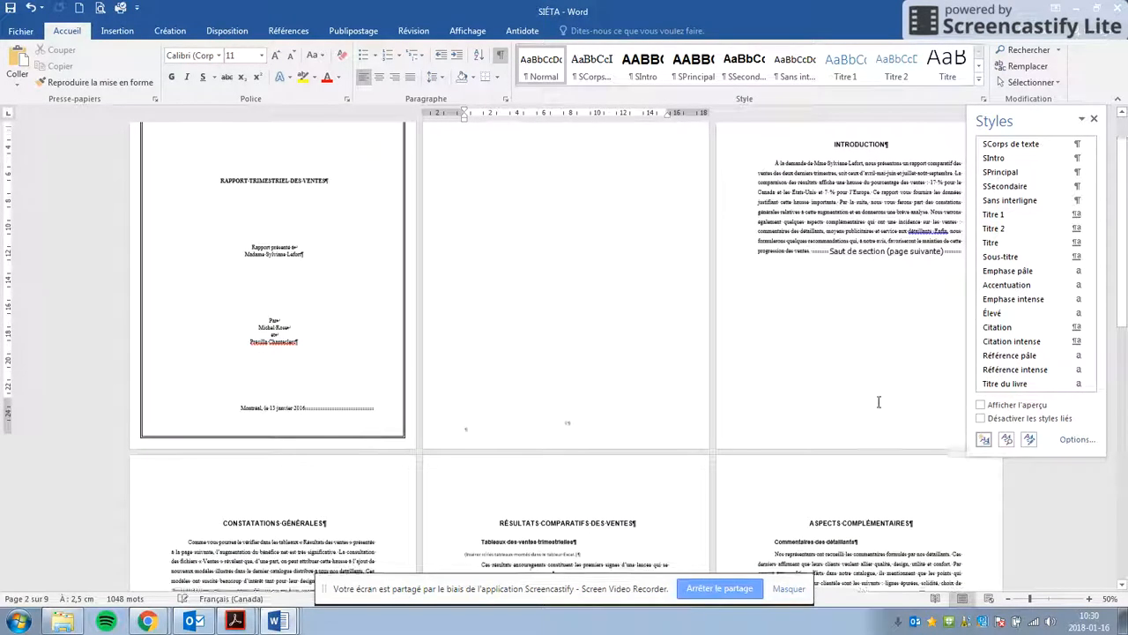
scroll(528, 396, "down", 2)
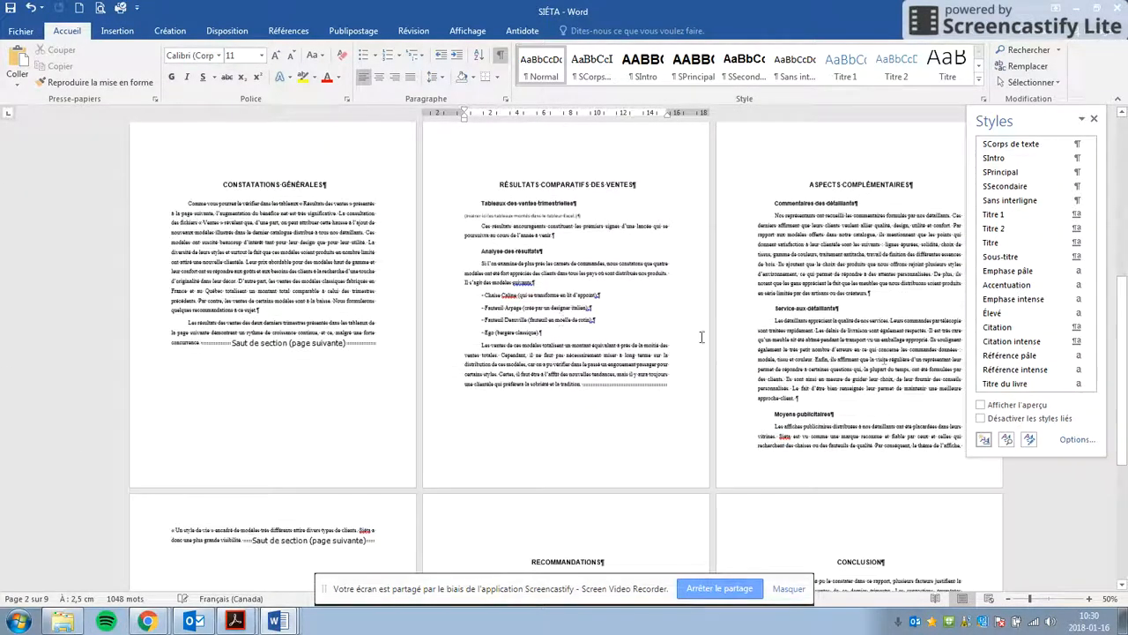
scroll(863, 363, "down", 3)
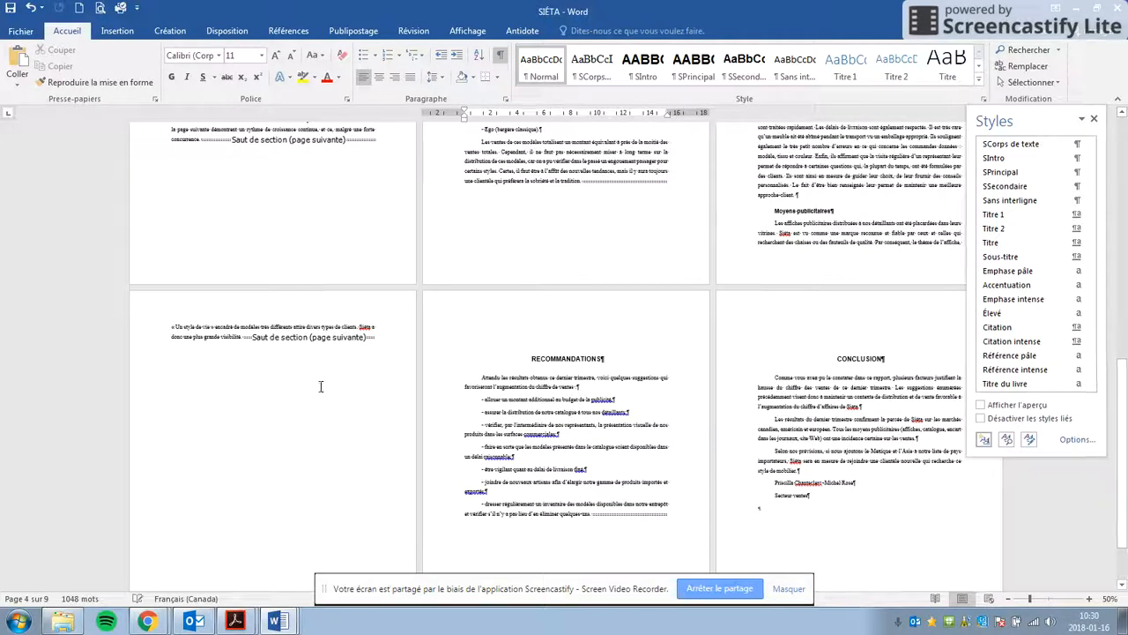
scroll(317, 388, "down", 2)
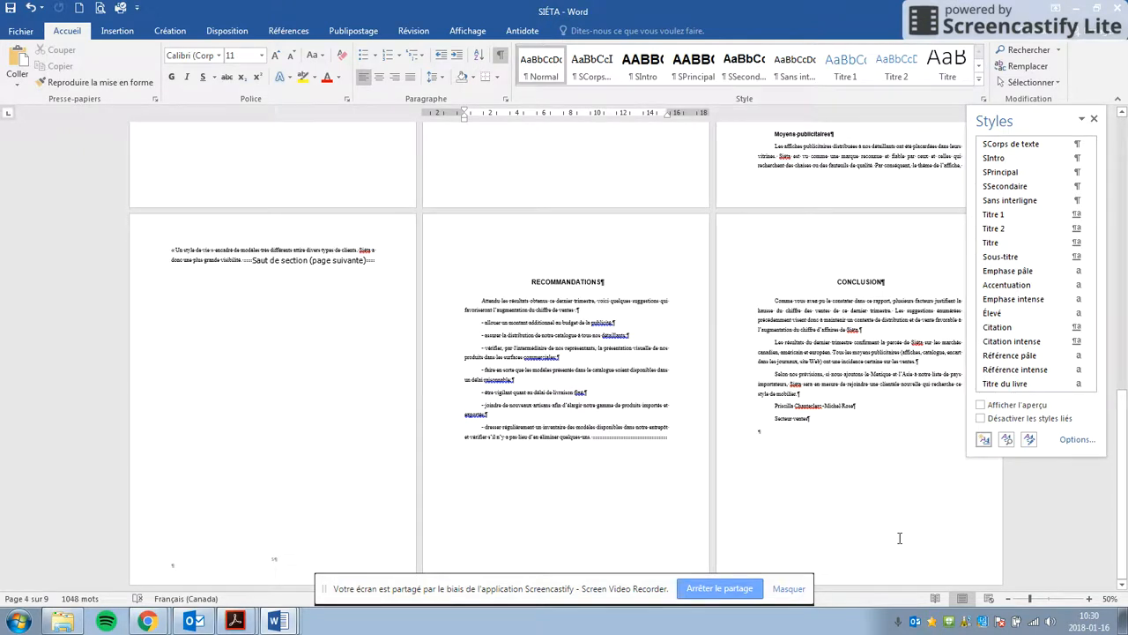
scroll(892, 535, "up", 1)
scroll(889, 532, "up", 5)
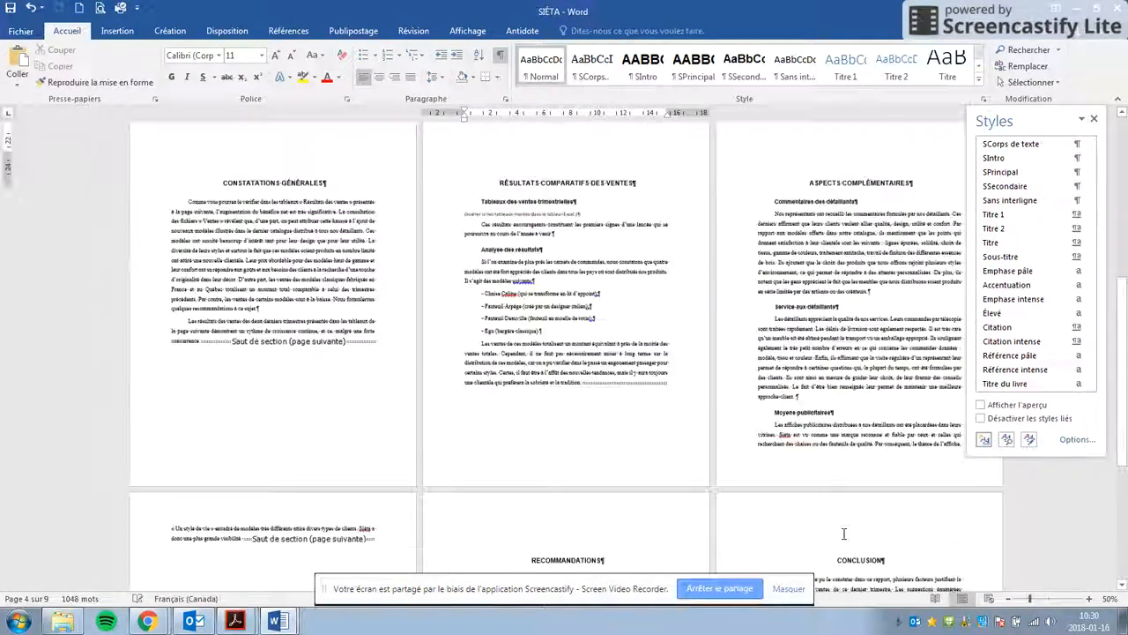
scroll(843, 534, "down", 5)
scroll(843, 533, "down", 2)
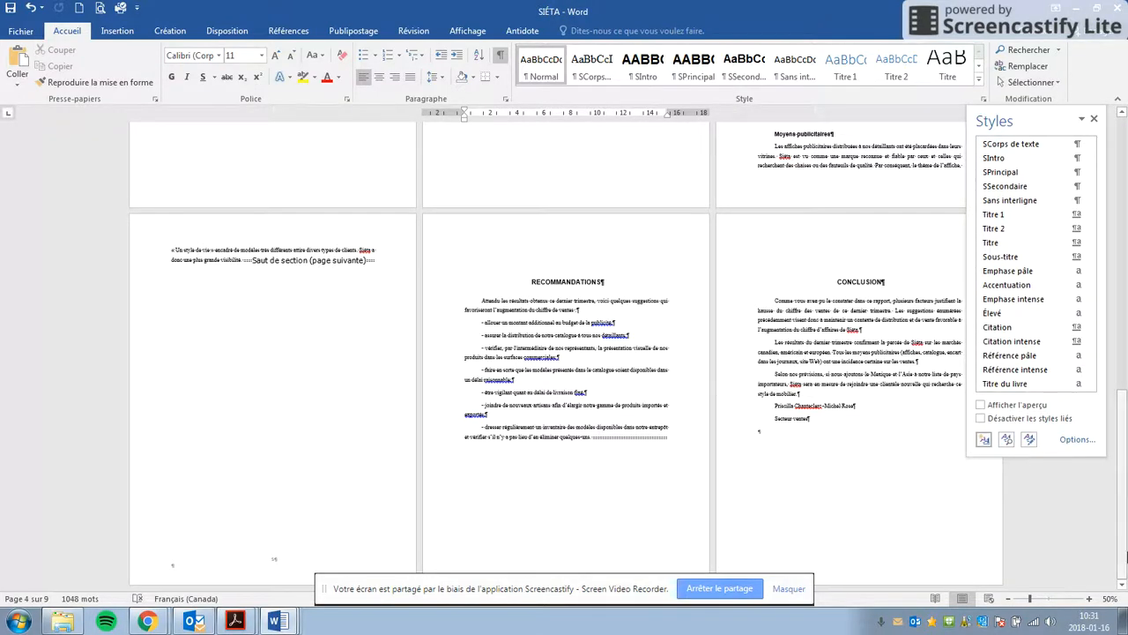
Close the Styles pane
left_click(1093, 120)
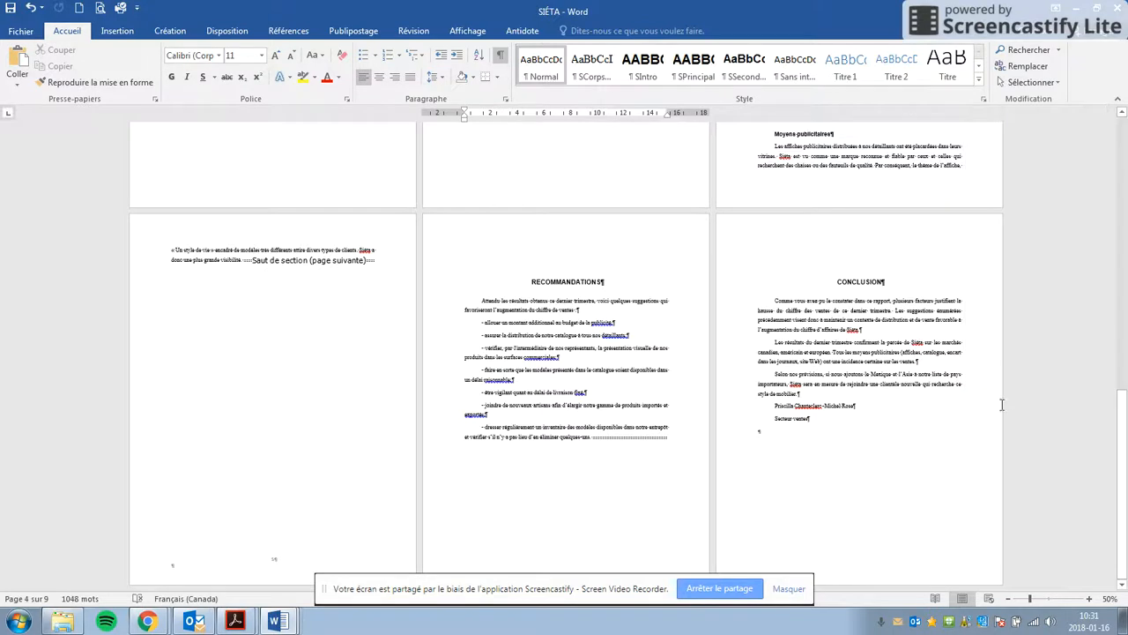